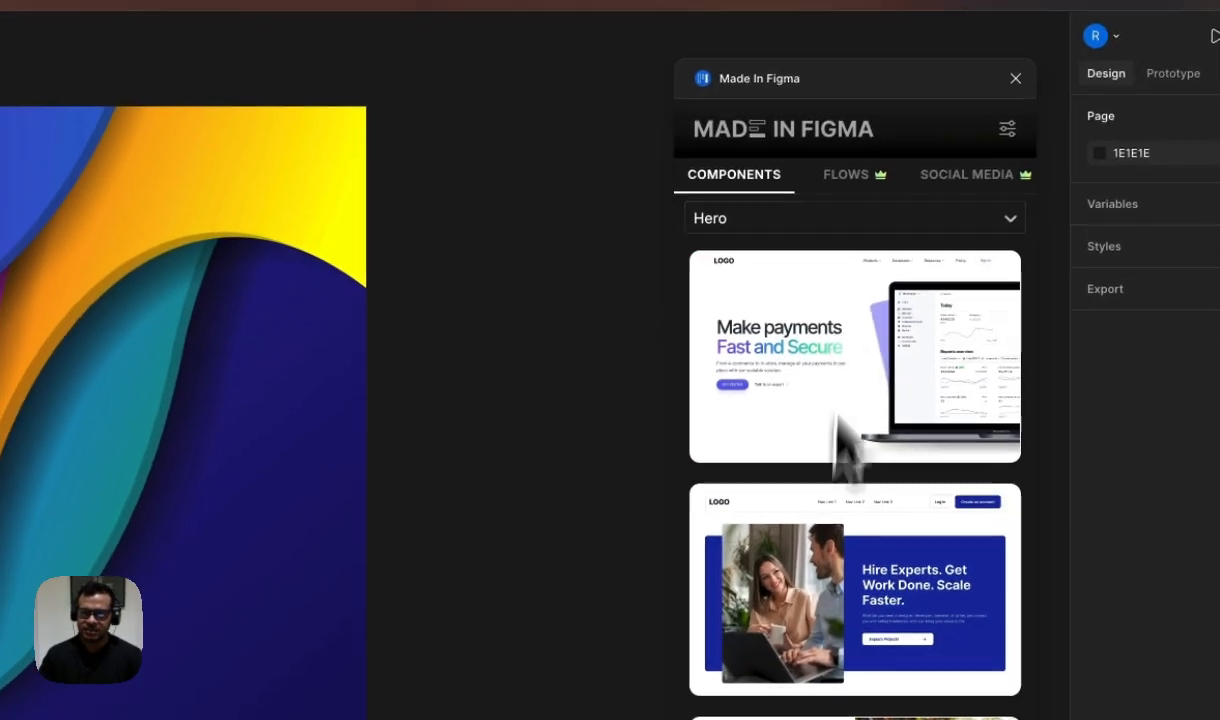
Look through the Flows and Components categories of the Made In Figma plugin and close it.
click(876, 176)
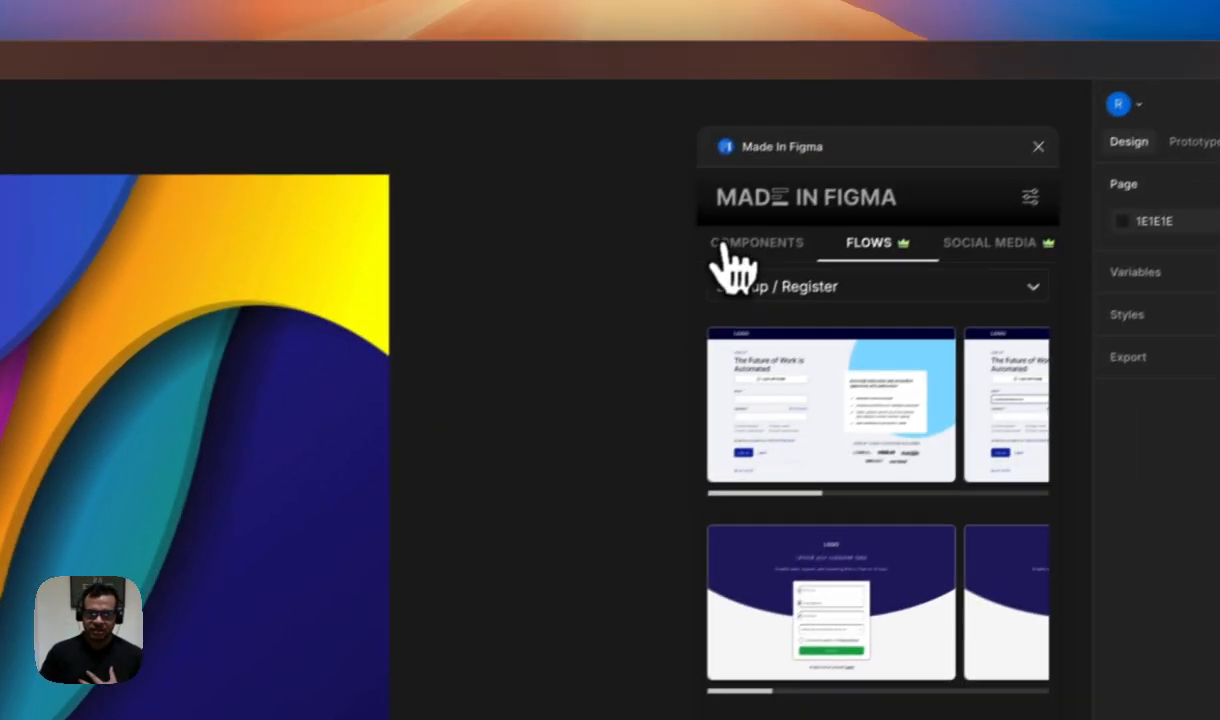
click(939, 84)
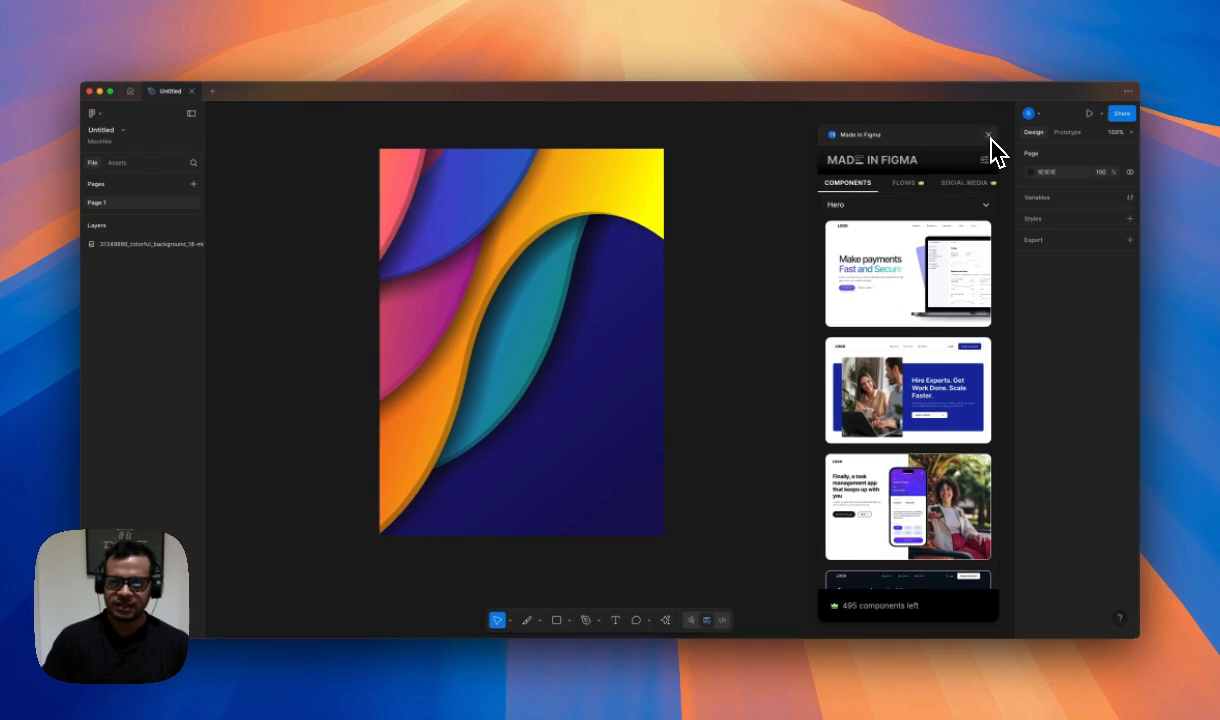
click(995, 139)
Add the text "LIQUID GLASS IN FIGMA" over the lower part of the colorful background image and reposition it slightly higher.
scroll(810, 320, left, 5)
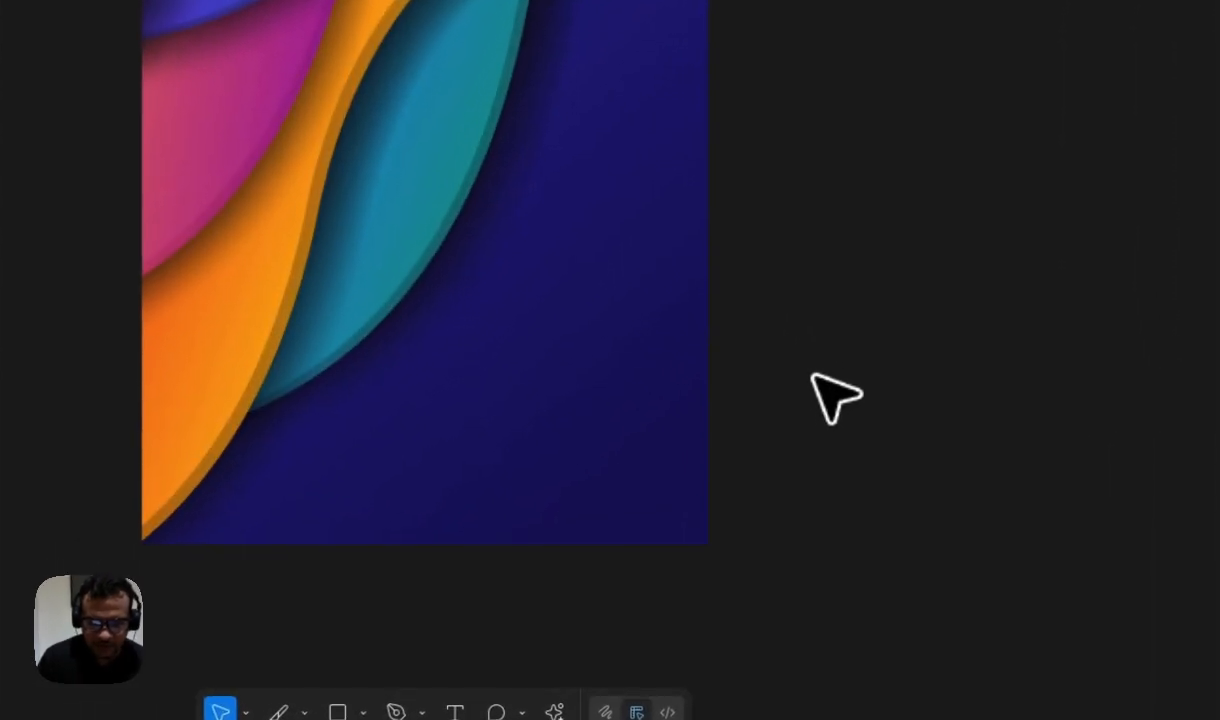
key(t)
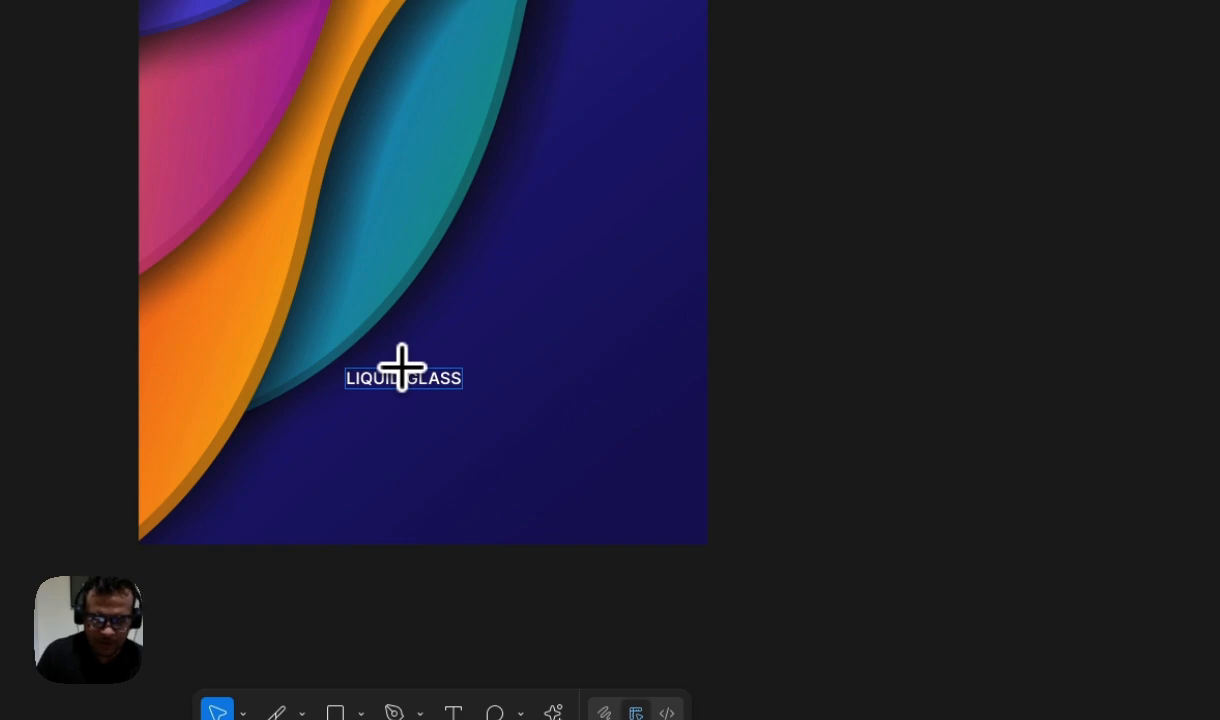
text(IN FIGMA)
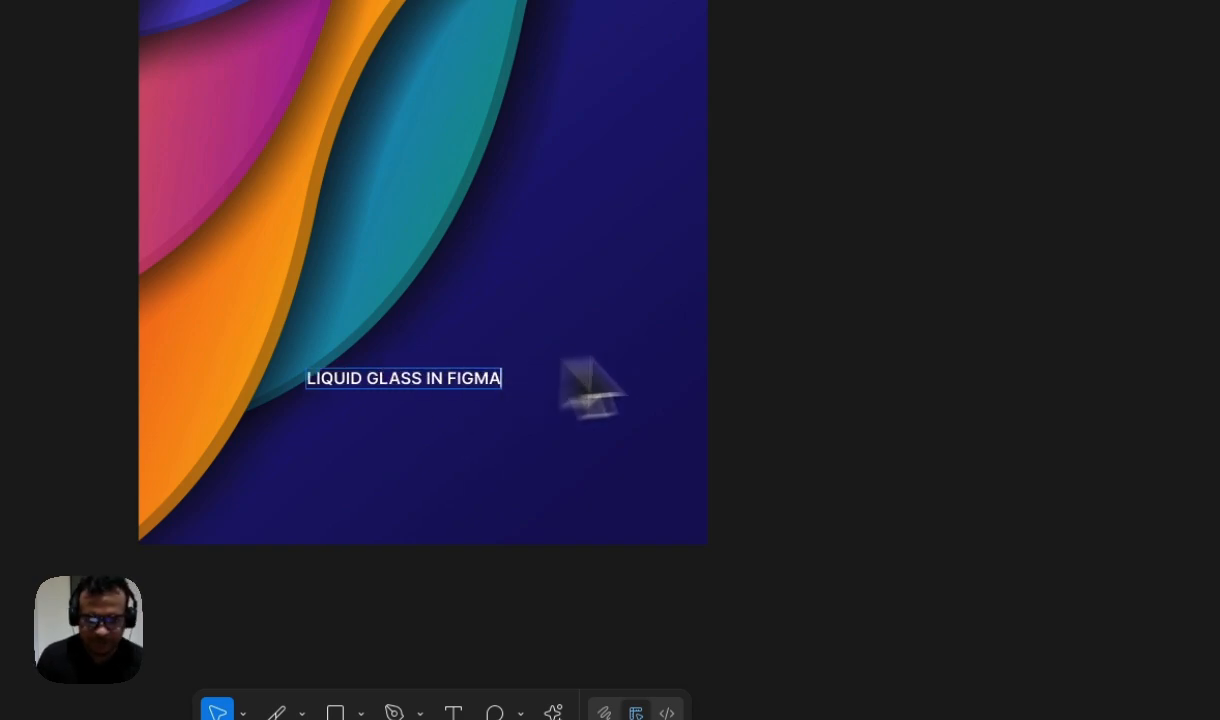
click(818, 329)
drag(425, 379, 453, 348)
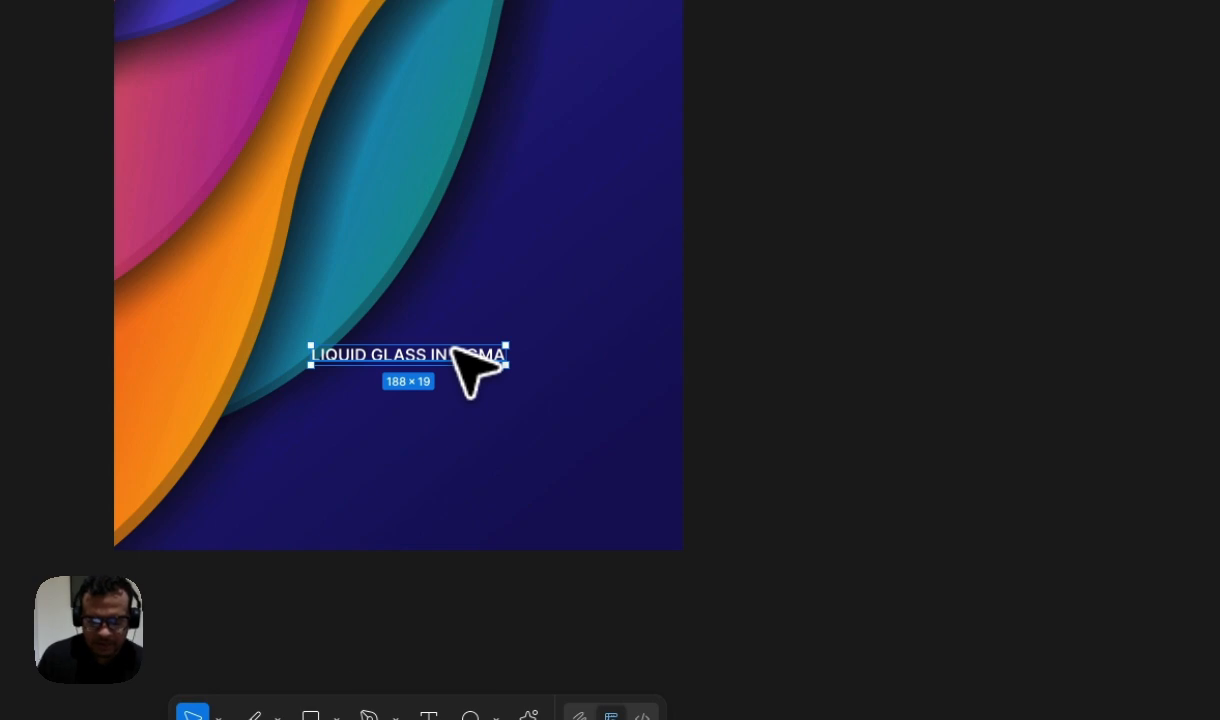
Wrap the text in an auto layout frame with 20 horizontal and 20 vertical padding.
key(shift+a)
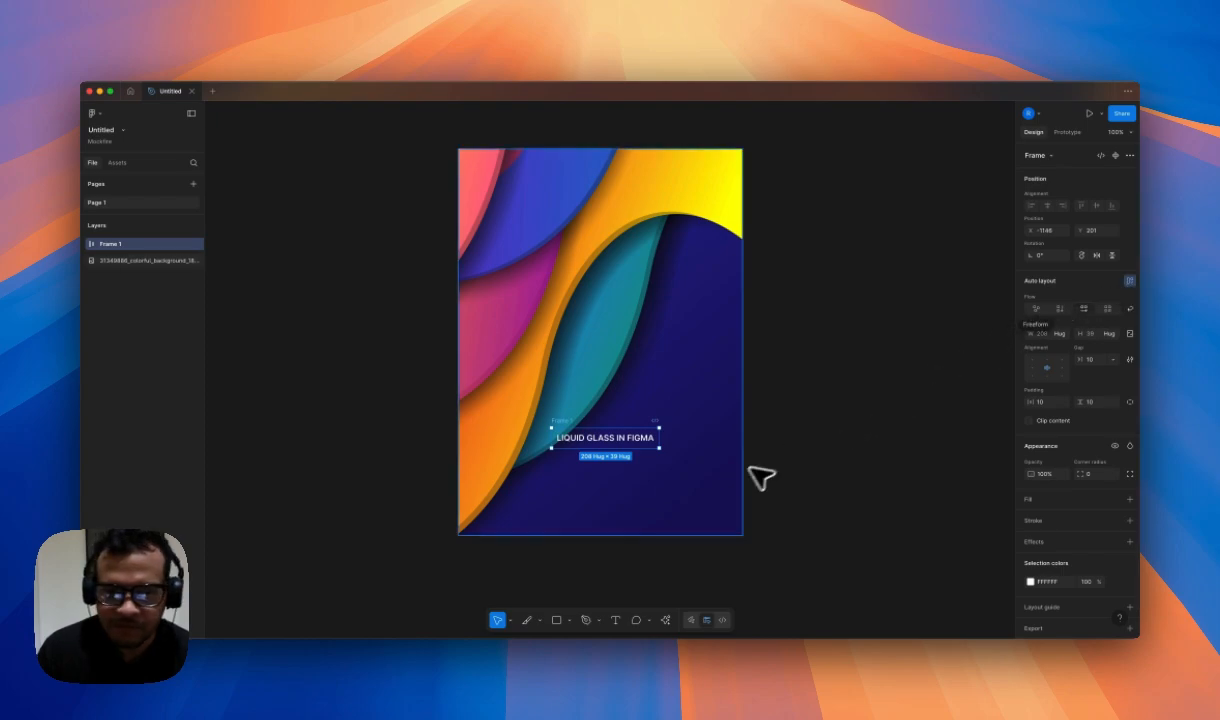
click(1092, 401)
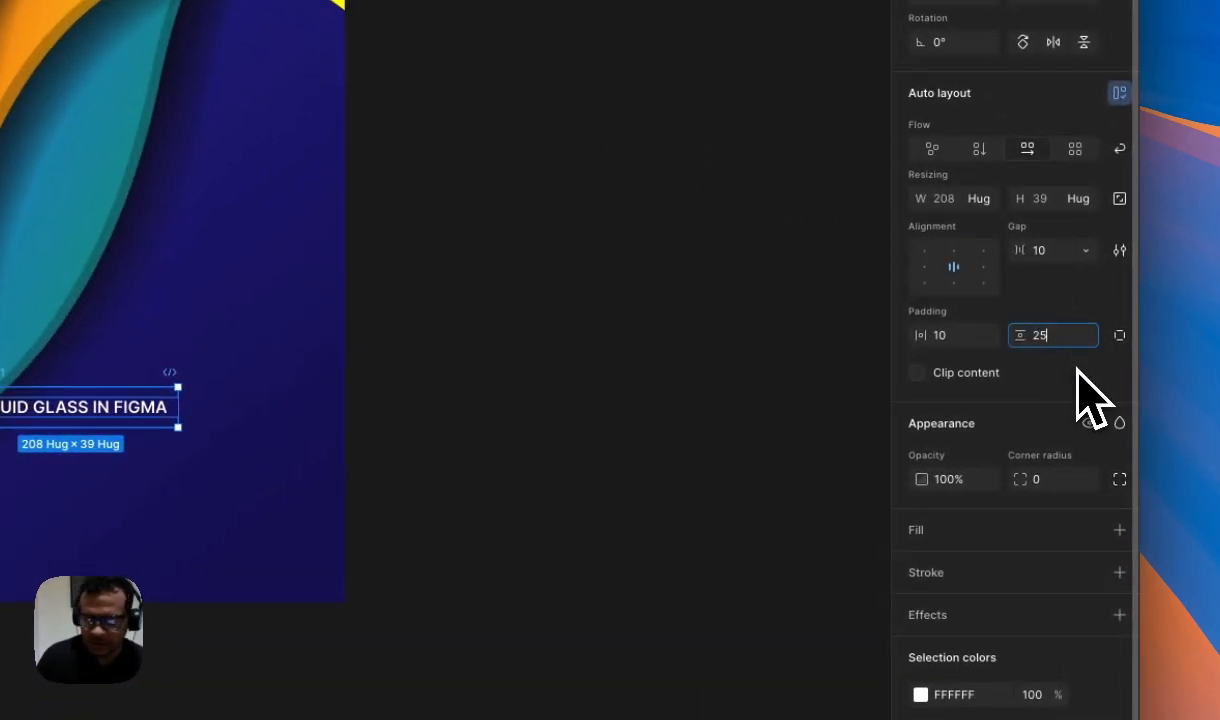
key(Return)
click(1056, 337)
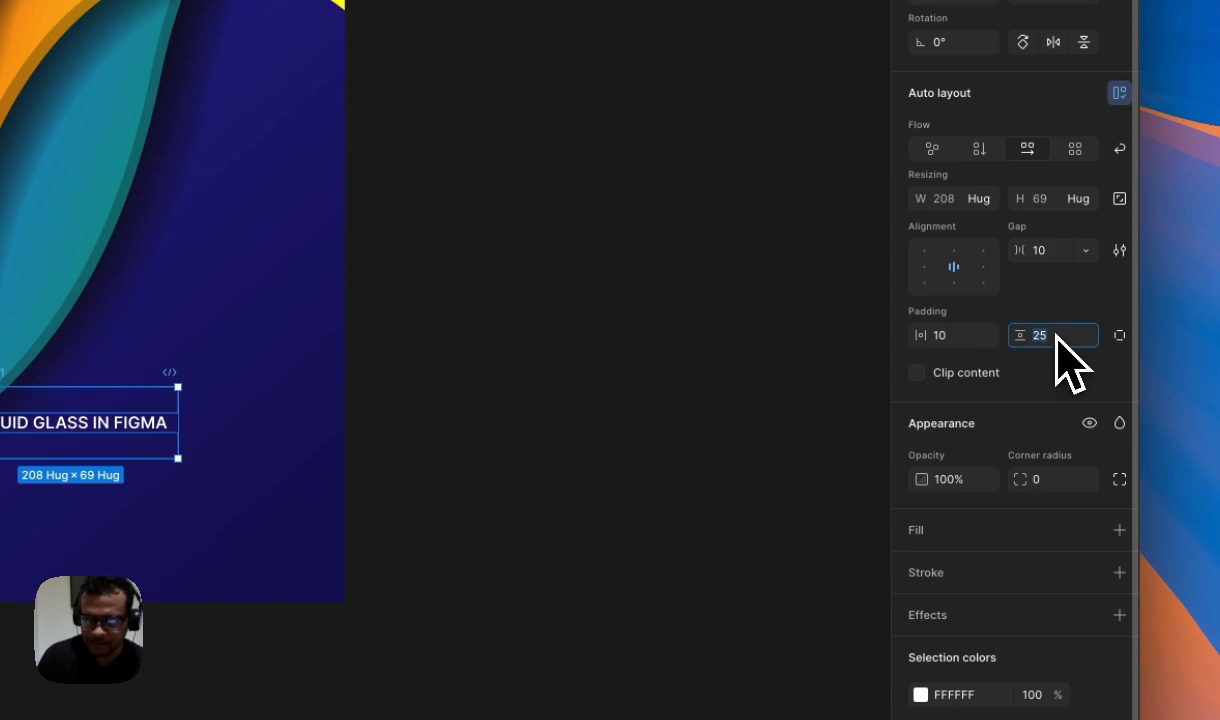
key(Return)
click(969, 335)
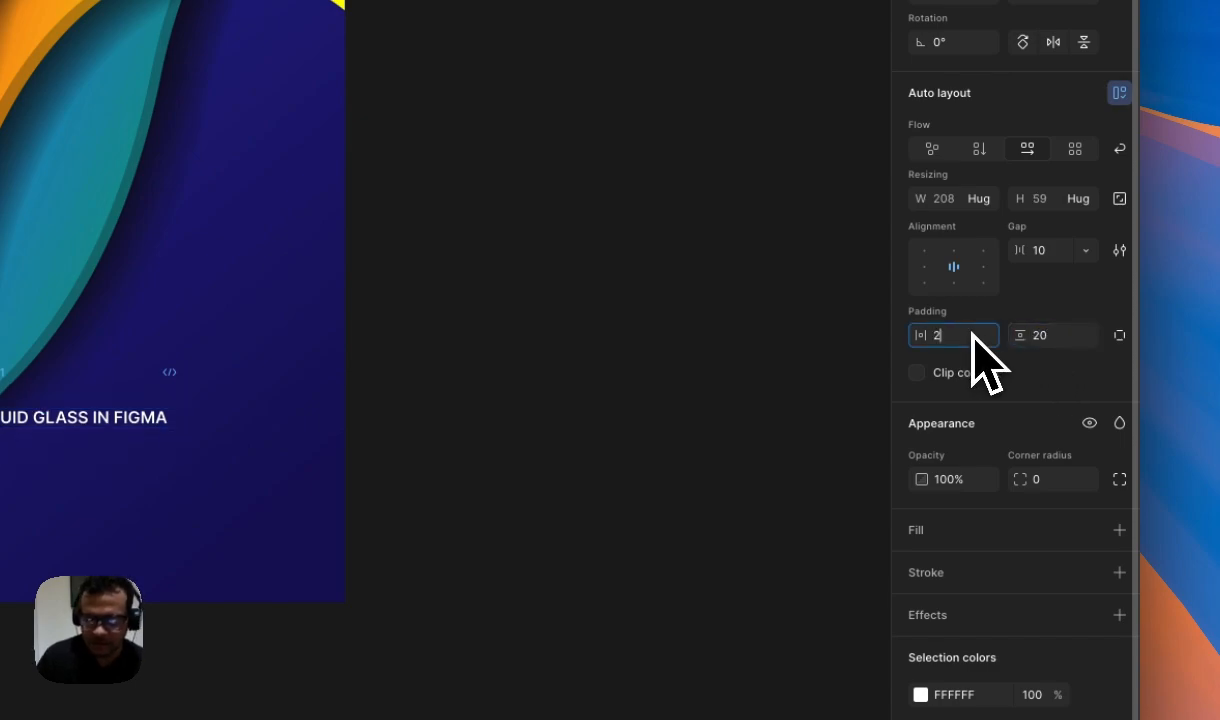
text(20)
key(Return)
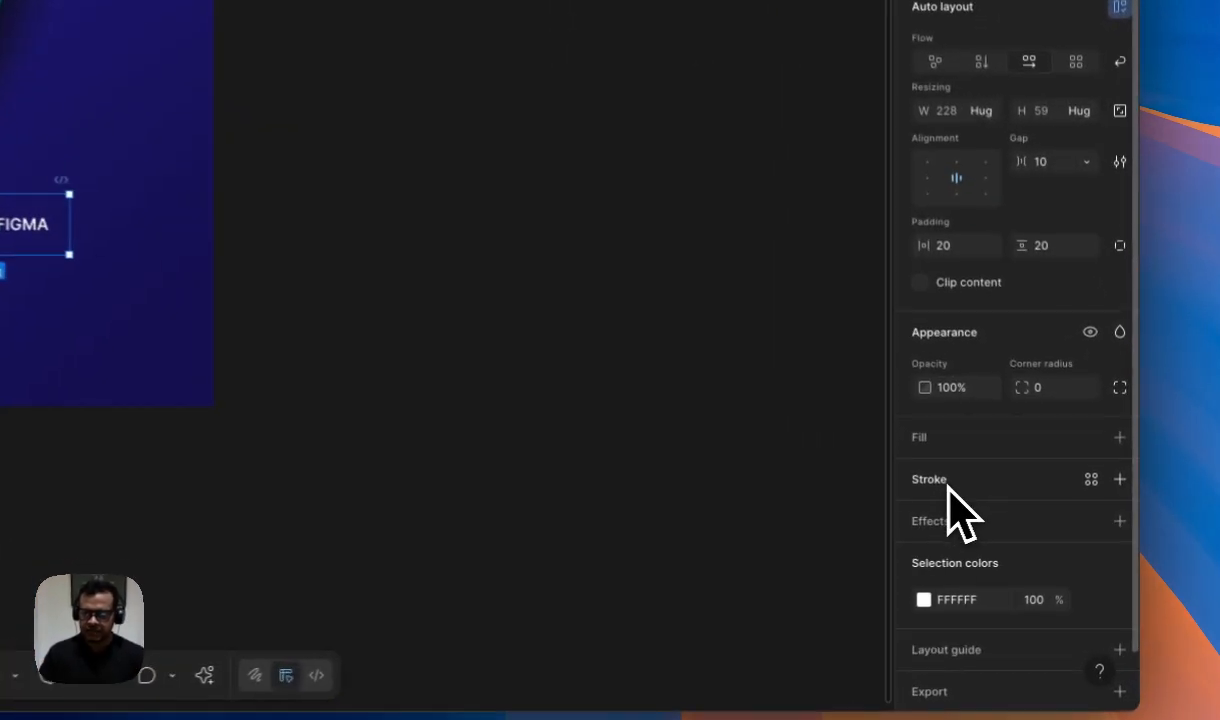
Add a green stroke with hex 4CDB5F, position Inside and weight 1, to the text frame.
click(1042, 524)
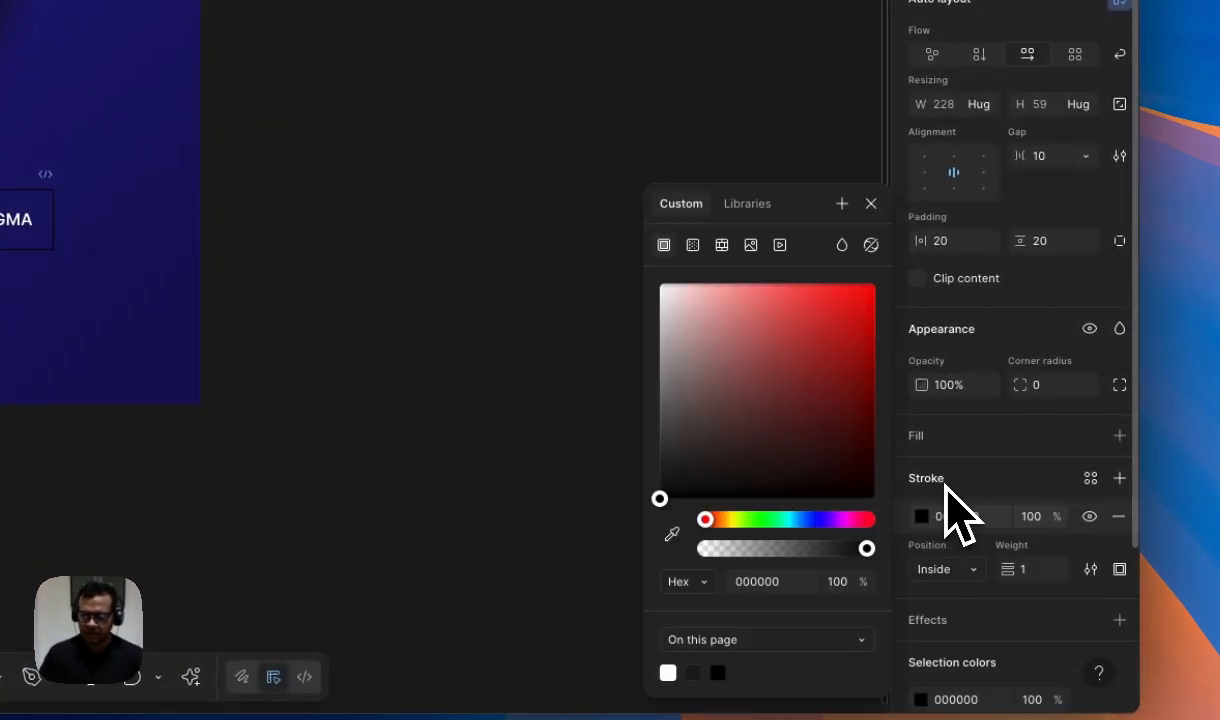
click(765, 519)
click(752, 349)
click(800, 313)
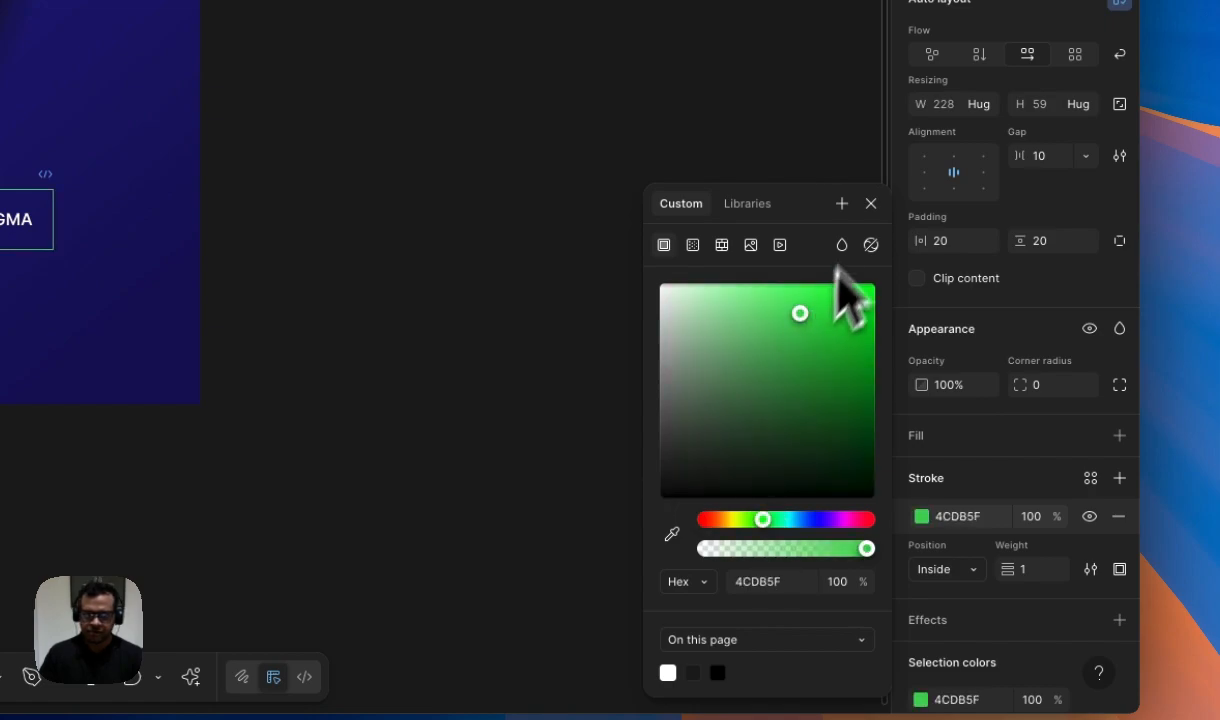
click(871, 204)
Round the text frame's corners into a pill shape and move it up over the teal leaf of the background.
click(1043, 389)
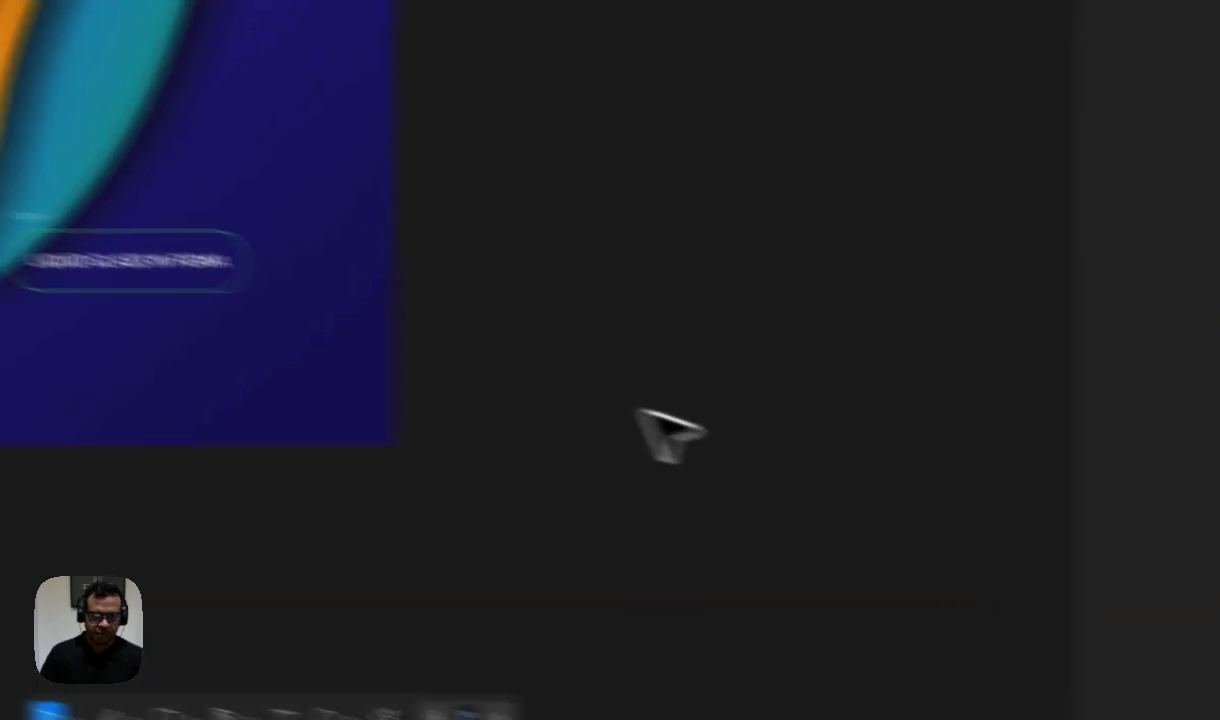
drag(467, 370, 452, 270)
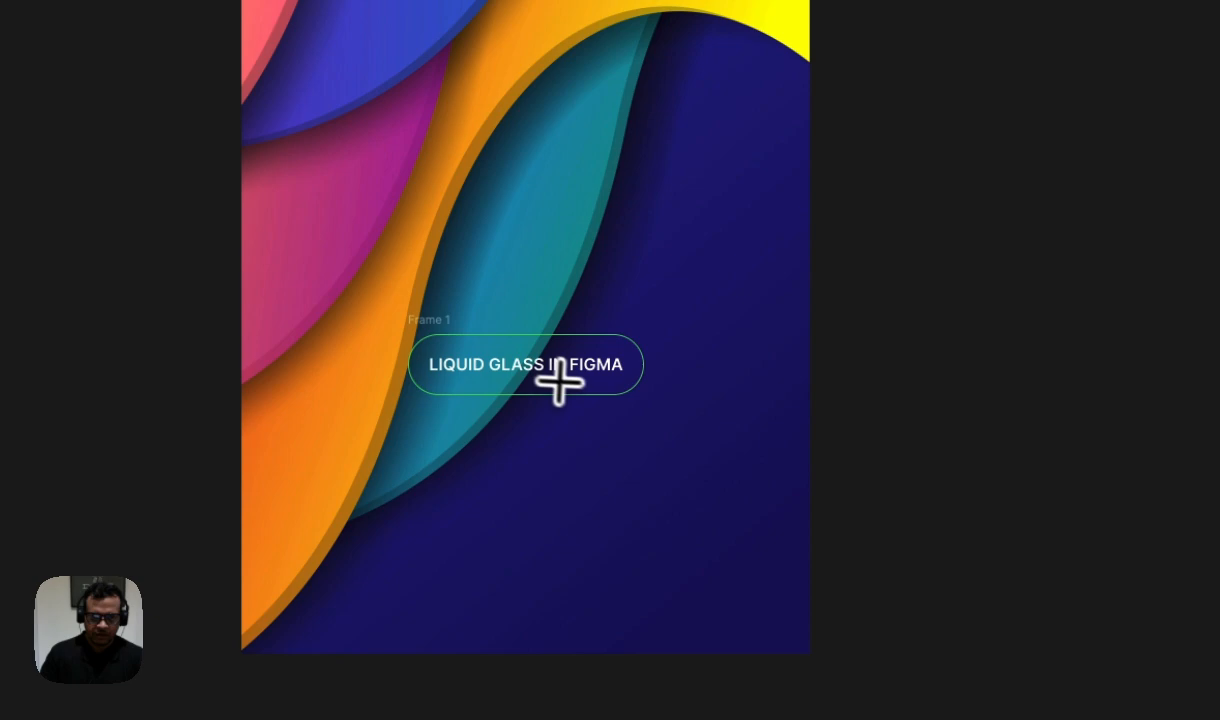
Draw a rectangle of about 294 × 161 covering the text frame and set its fill to white FFFFFF.
drag(495, 335, 678, 441)
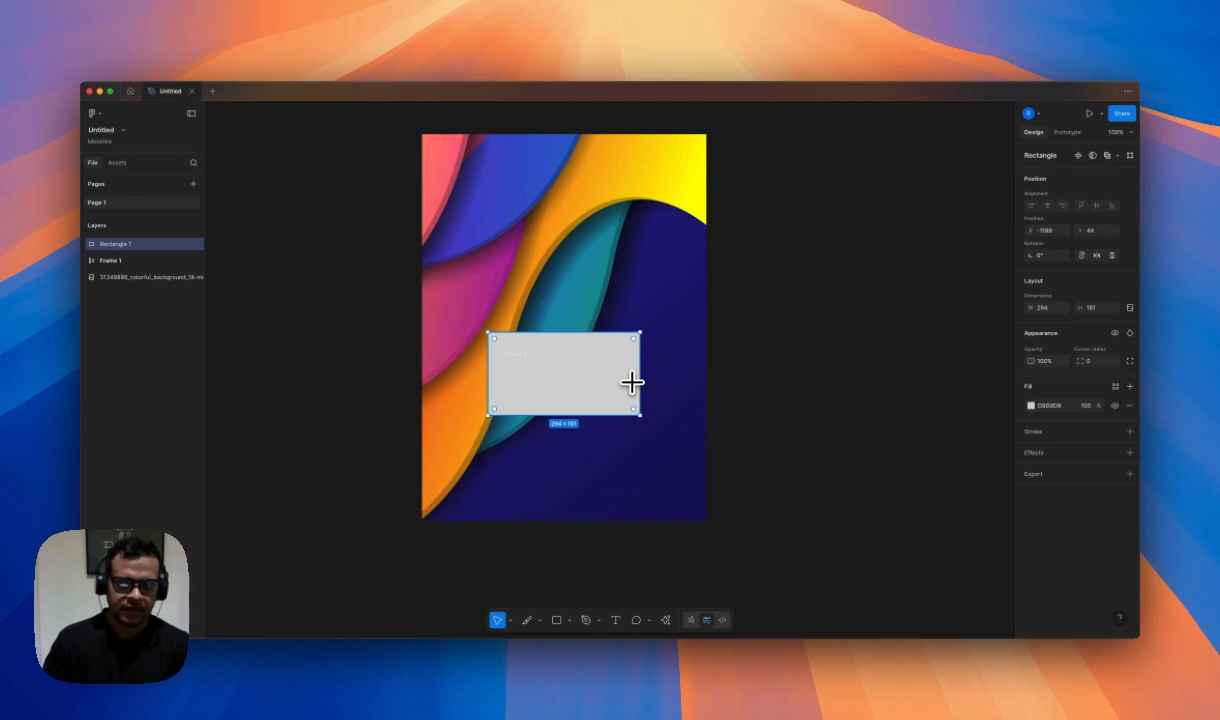
click(1031, 406)
drag(890, 422, 886, 416)
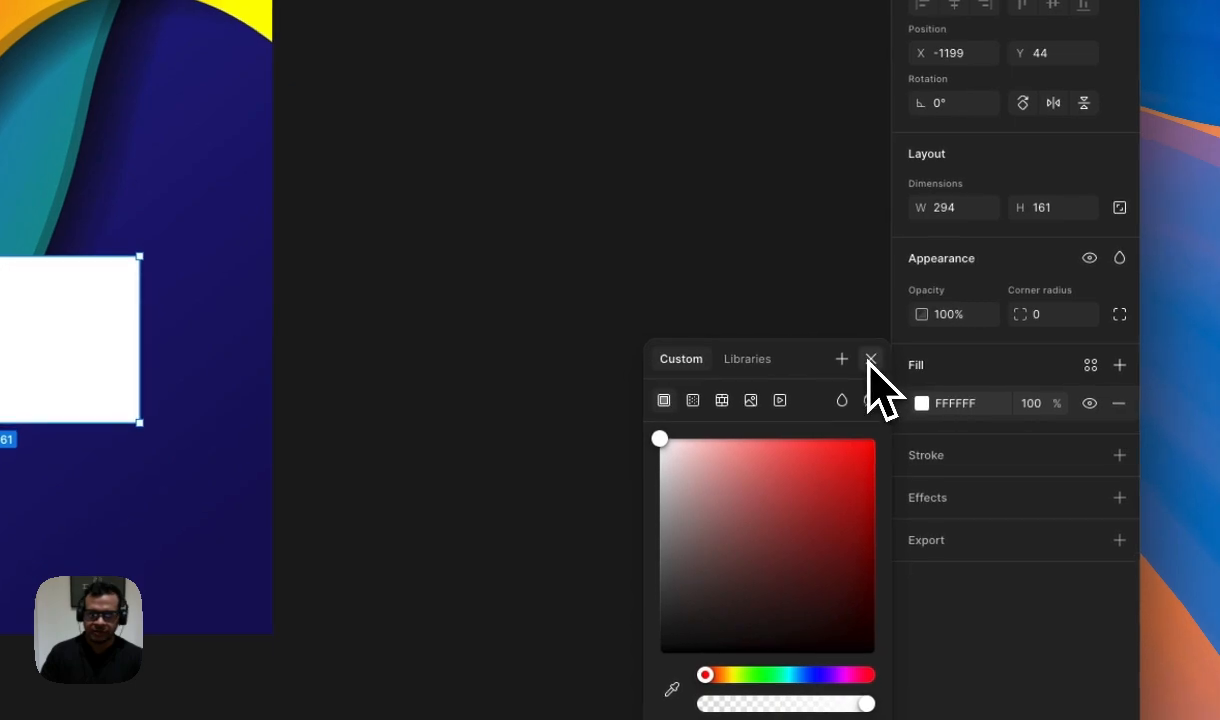
click(1006, 383)
Nest the white rectangle inside Frame 1 and set it to ignore auto layout.
drag(167, 257, 166, 300)
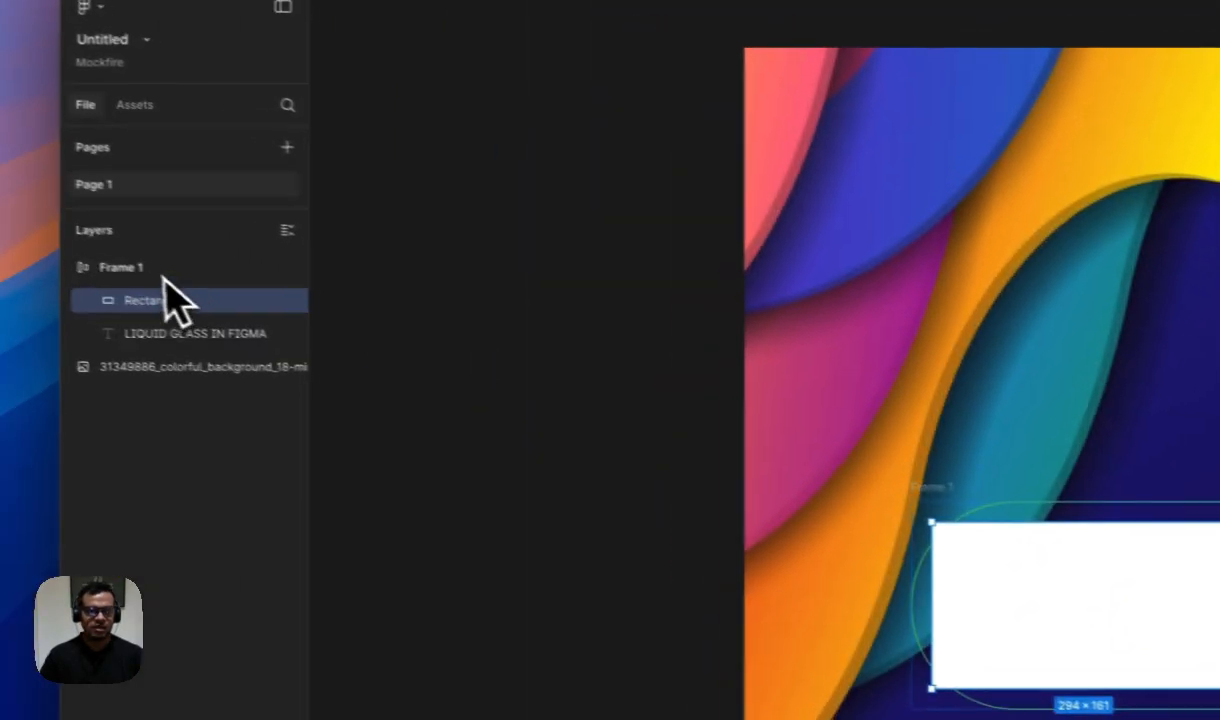
click(163, 274)
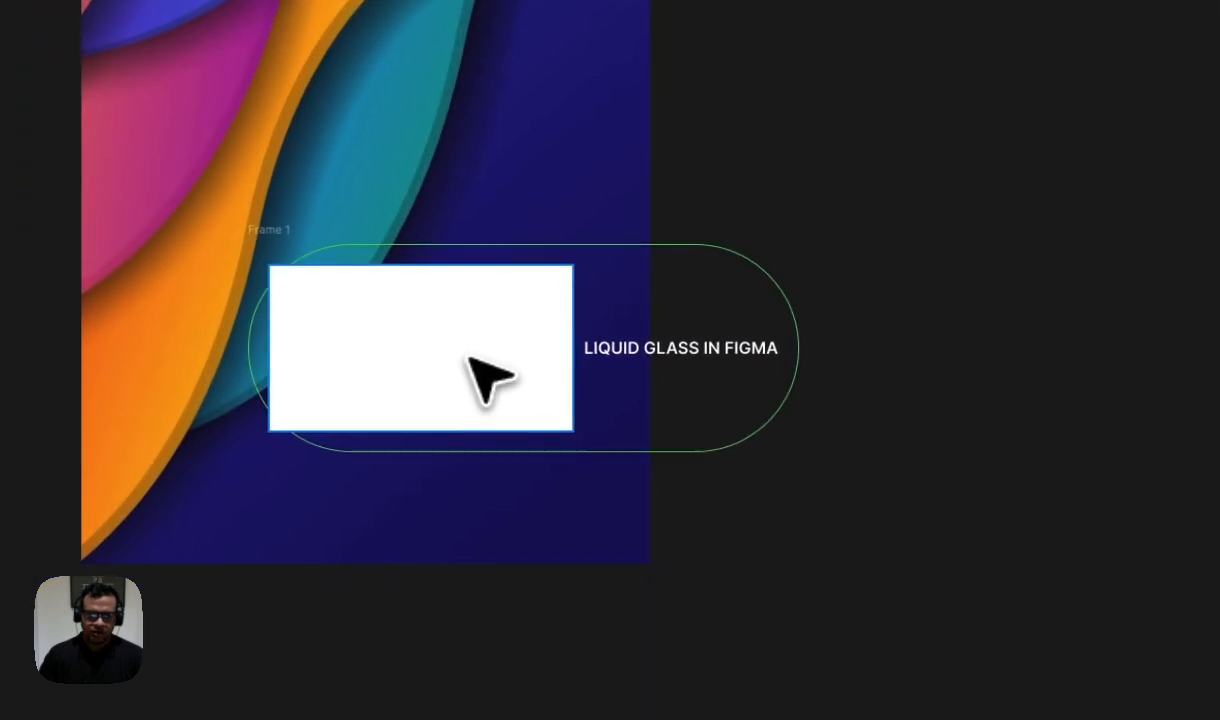
click(110, 462)
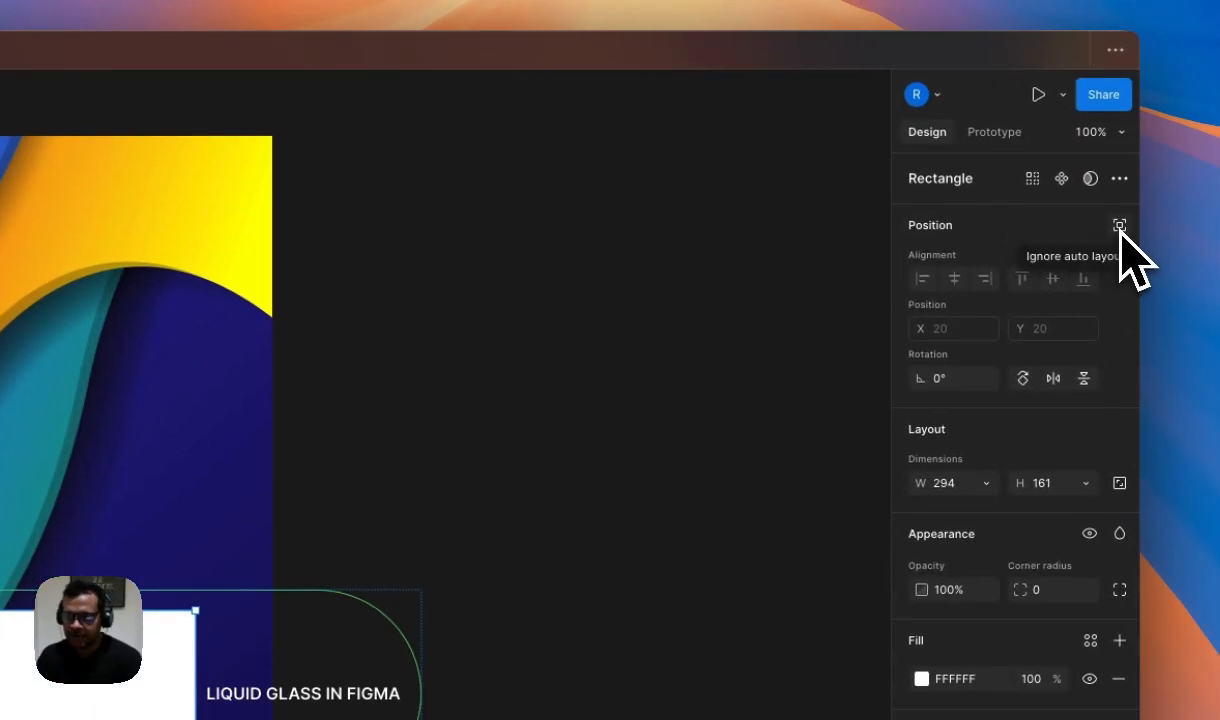
click(1120, 226)
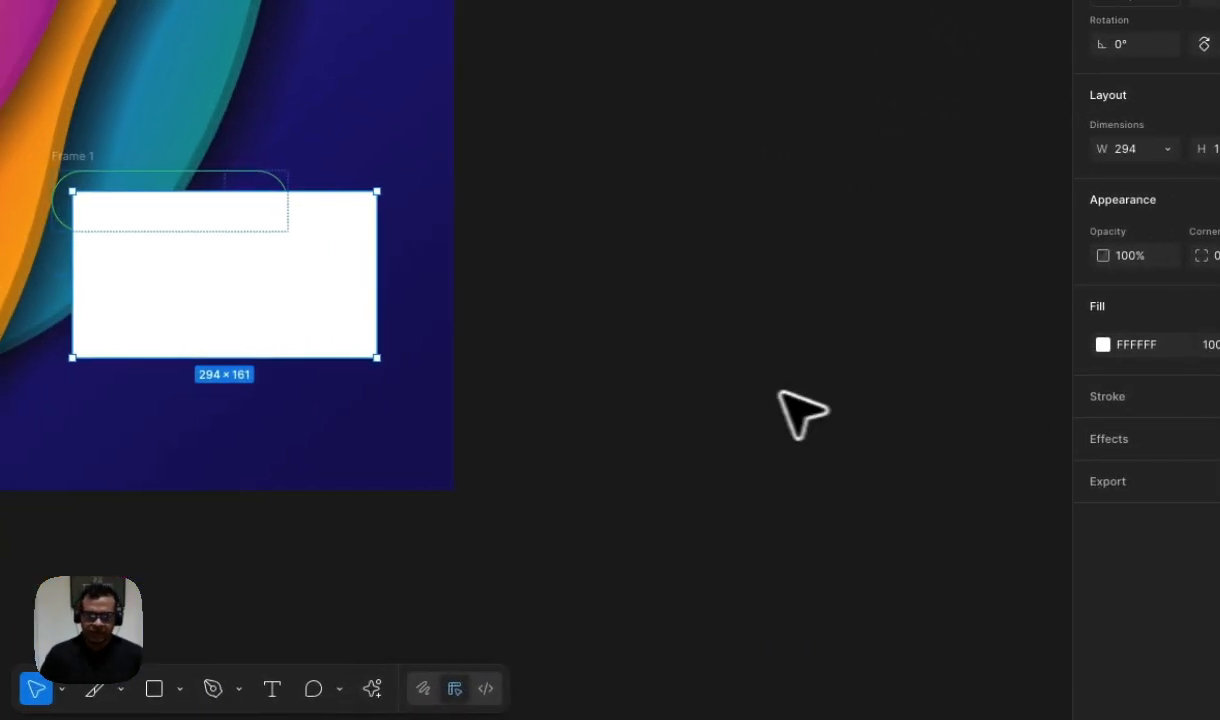
click(862, 458)
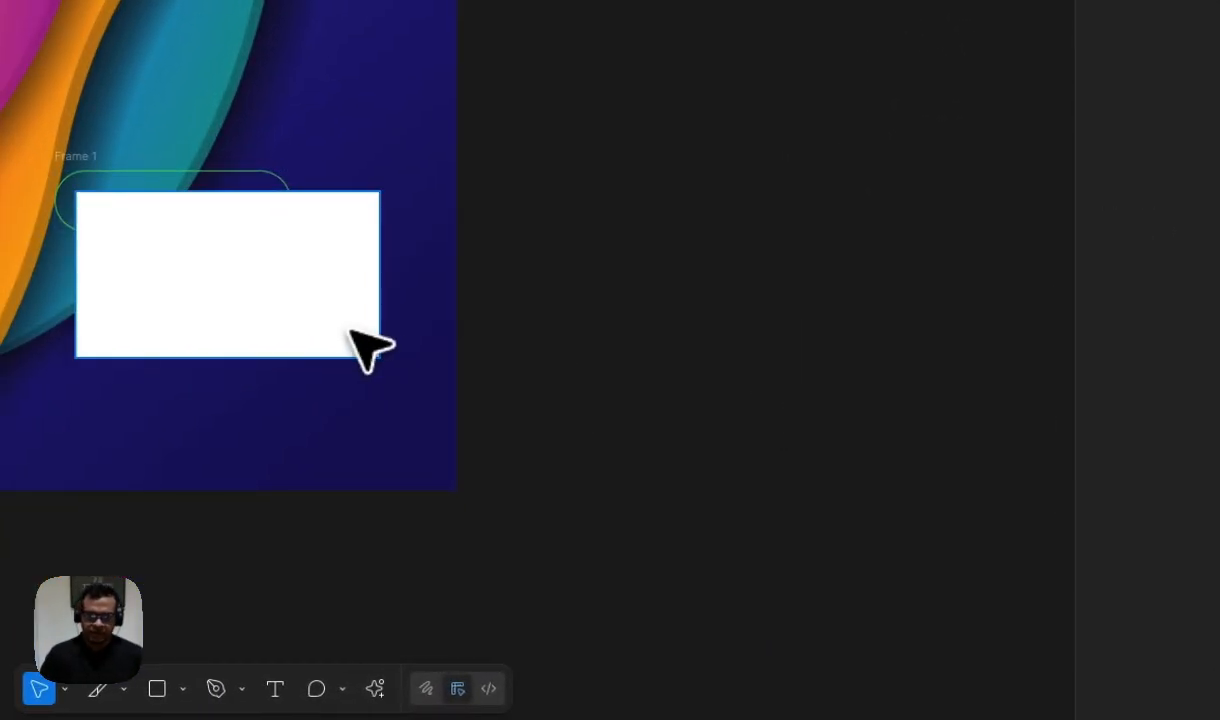
Set the white rectangle's fill opacity to 50% and move it so it surrounds the pill-shaped frame evenly.
click(358, 328)
click(1217, 345)
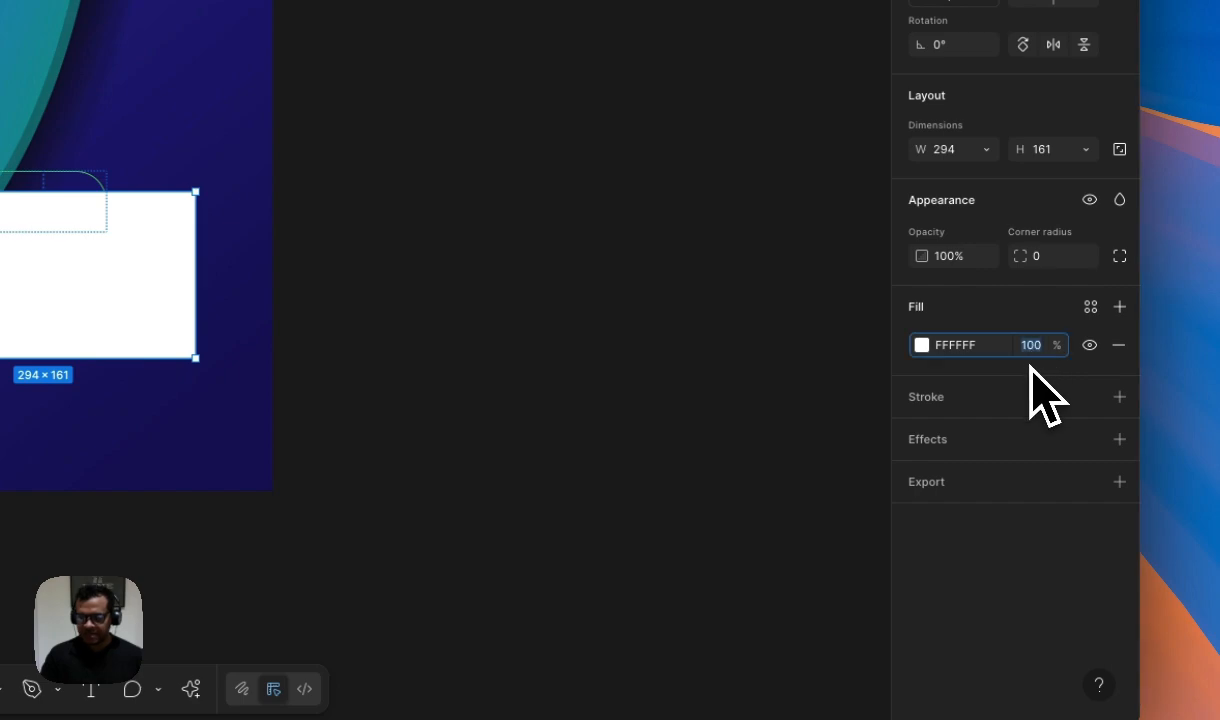
key(Return)
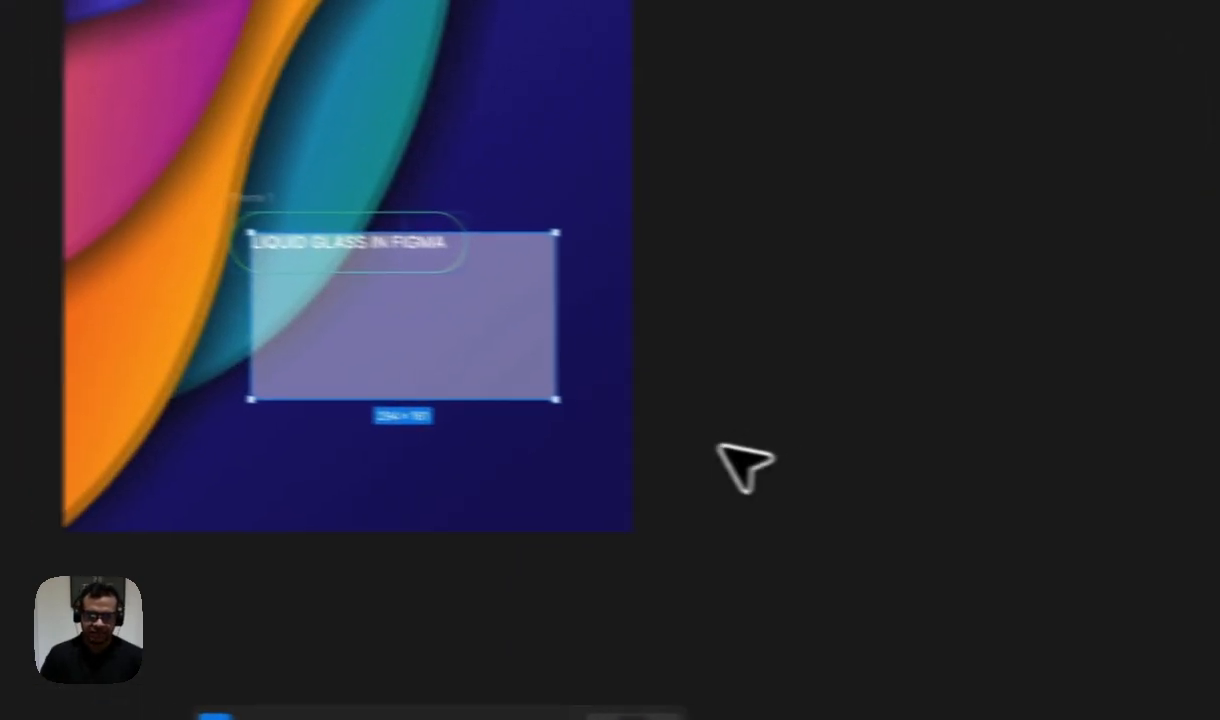
drag(519, 353, 468, 289)
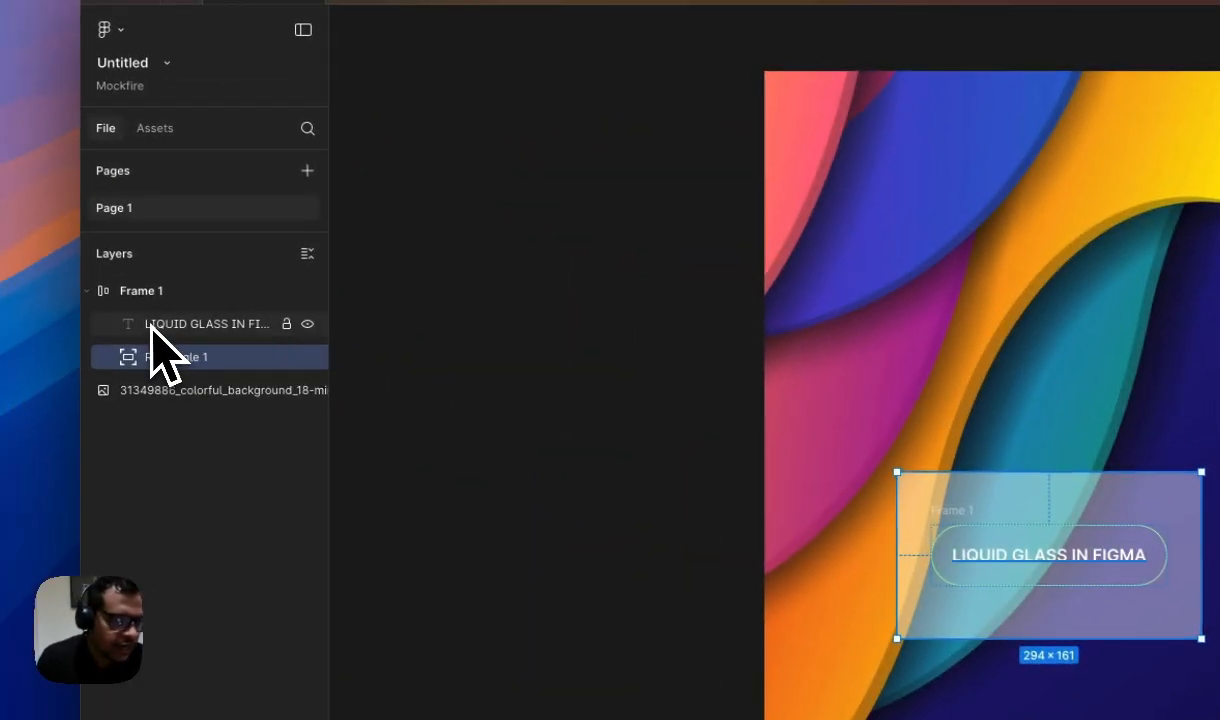
Place Rectangle 1 above the text in Frame 1's layer list and set its fill opacity to 1%.
drag(163, 349, 167, 322)
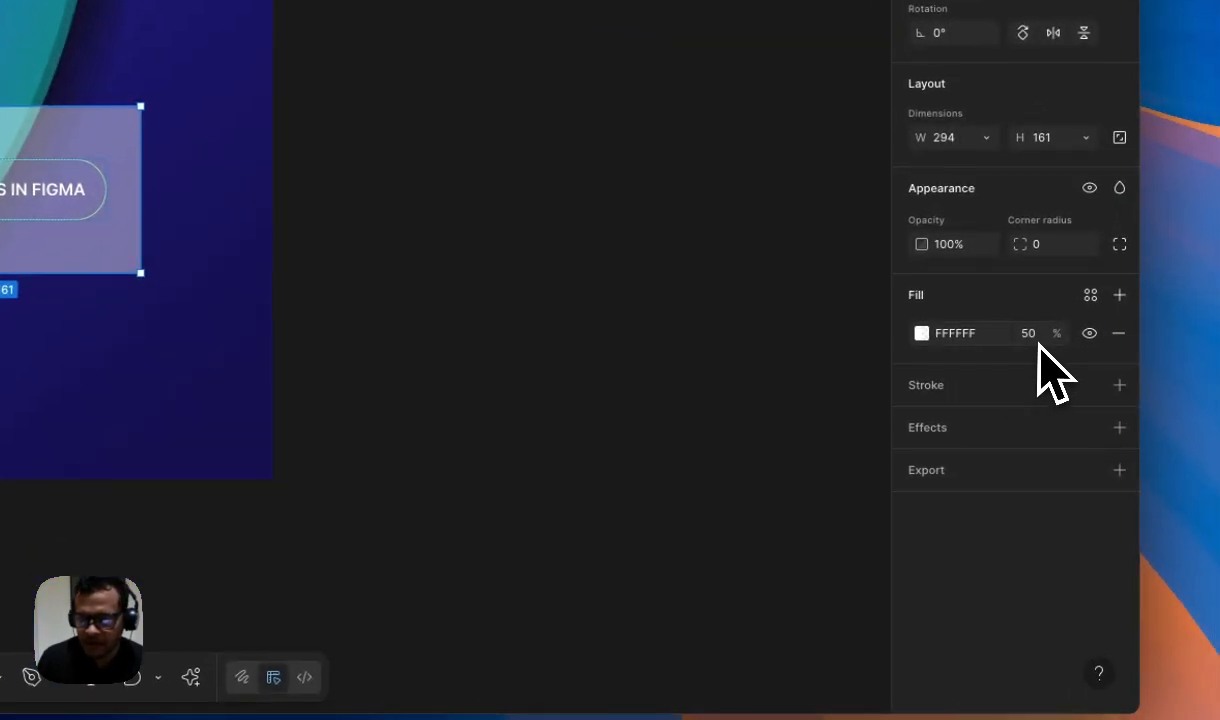
click(1037, 338)
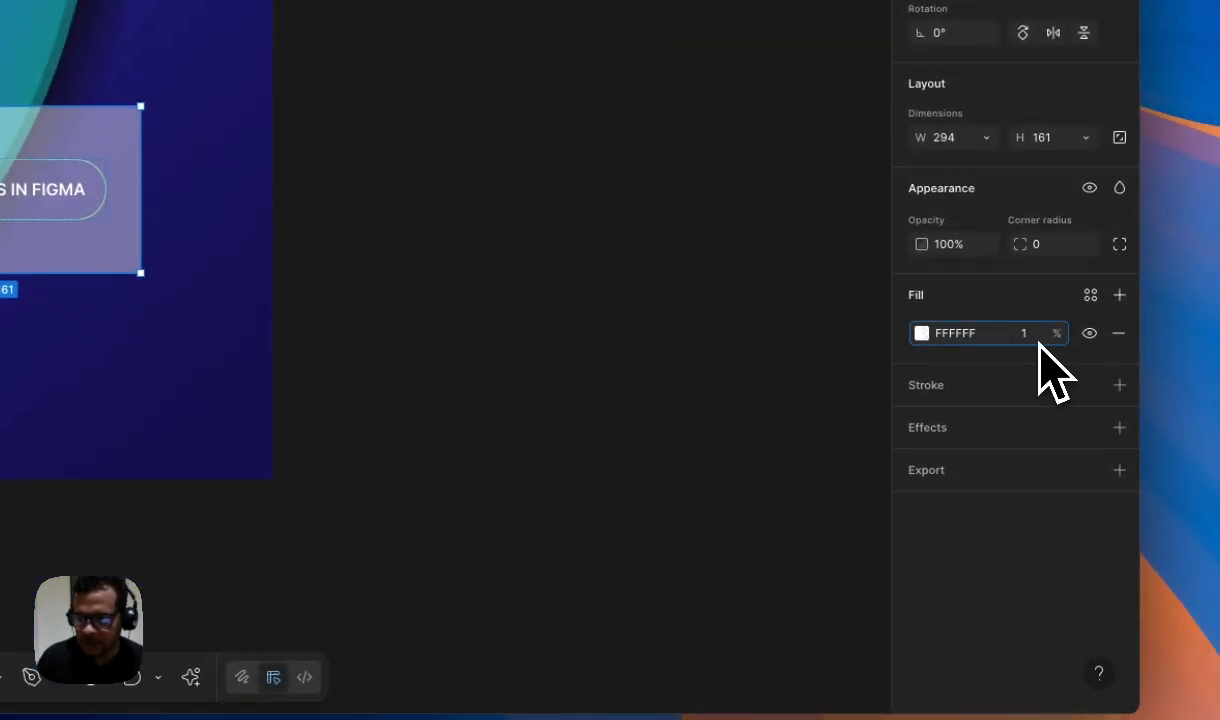
text(1)
key(Return)
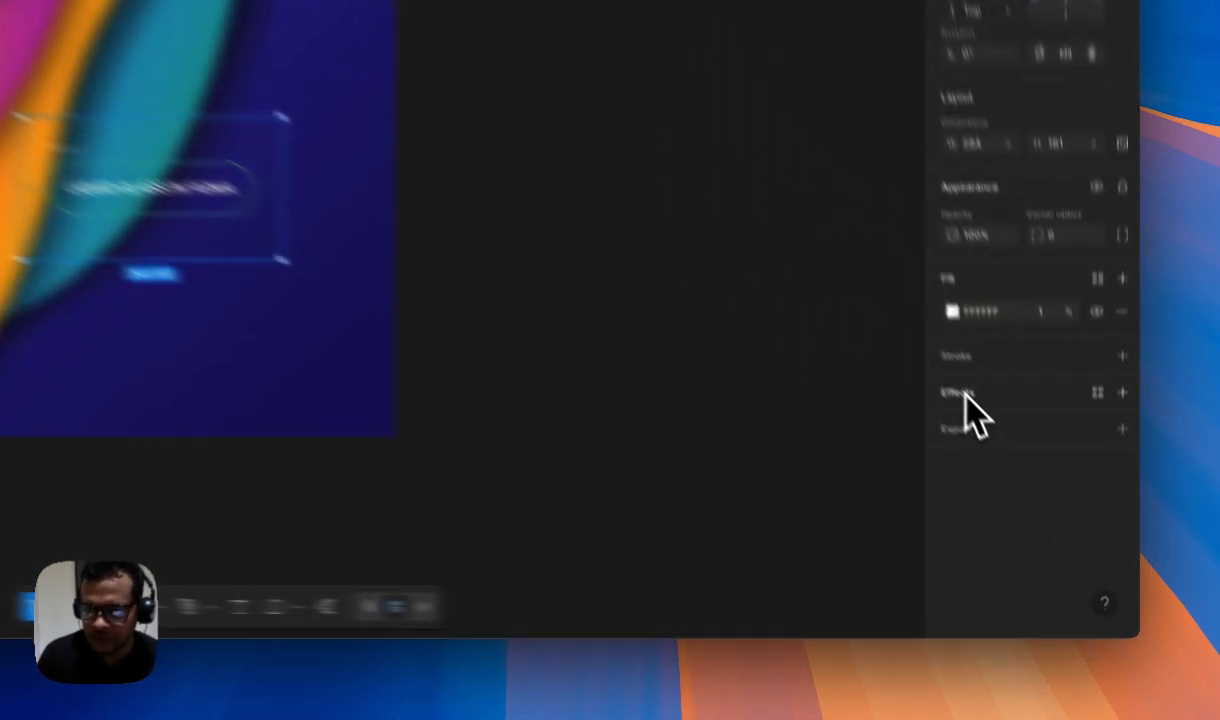
Add a uniform background blur effect with a blur of 6 to the rectangle and deselect it.
click(1033, 496)
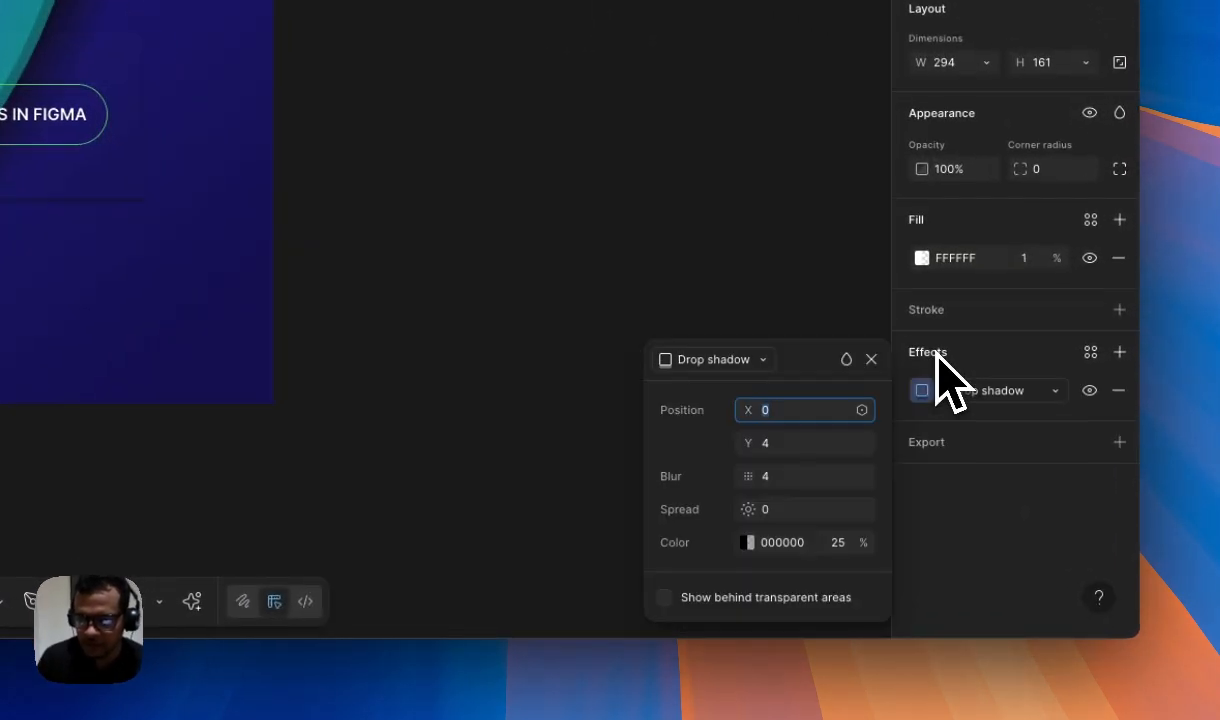
click(727, 362)
click(733, 410)
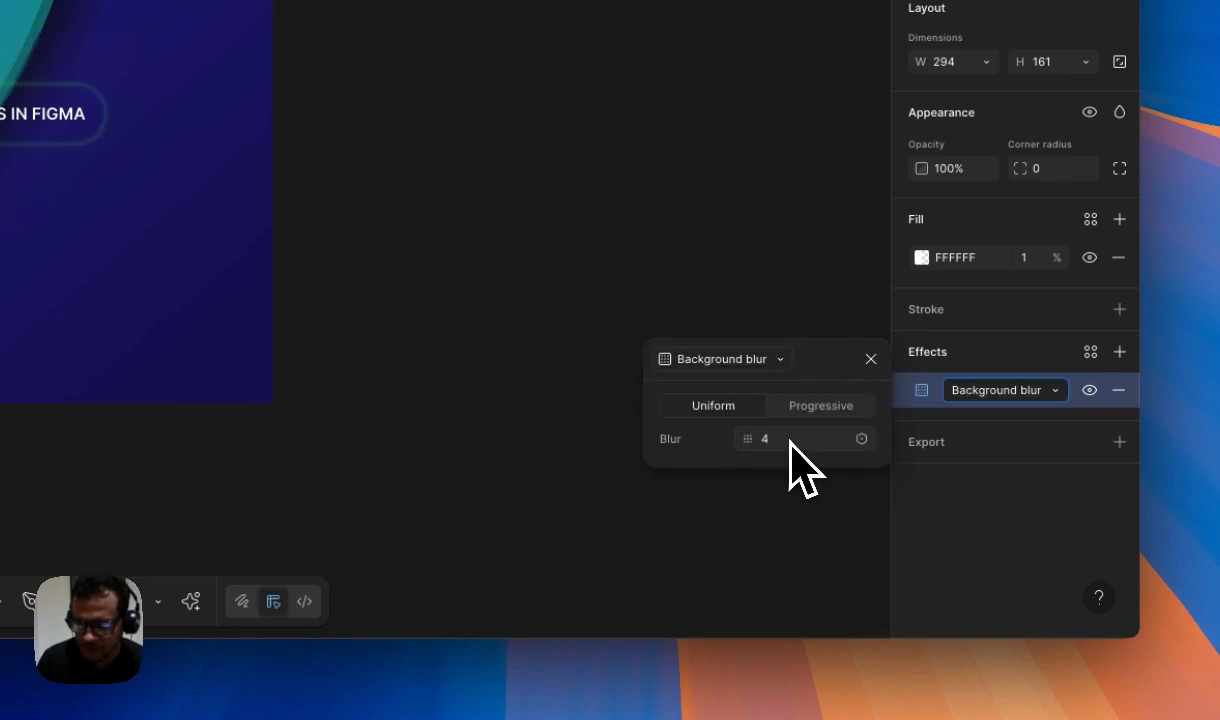
click(790, 440)
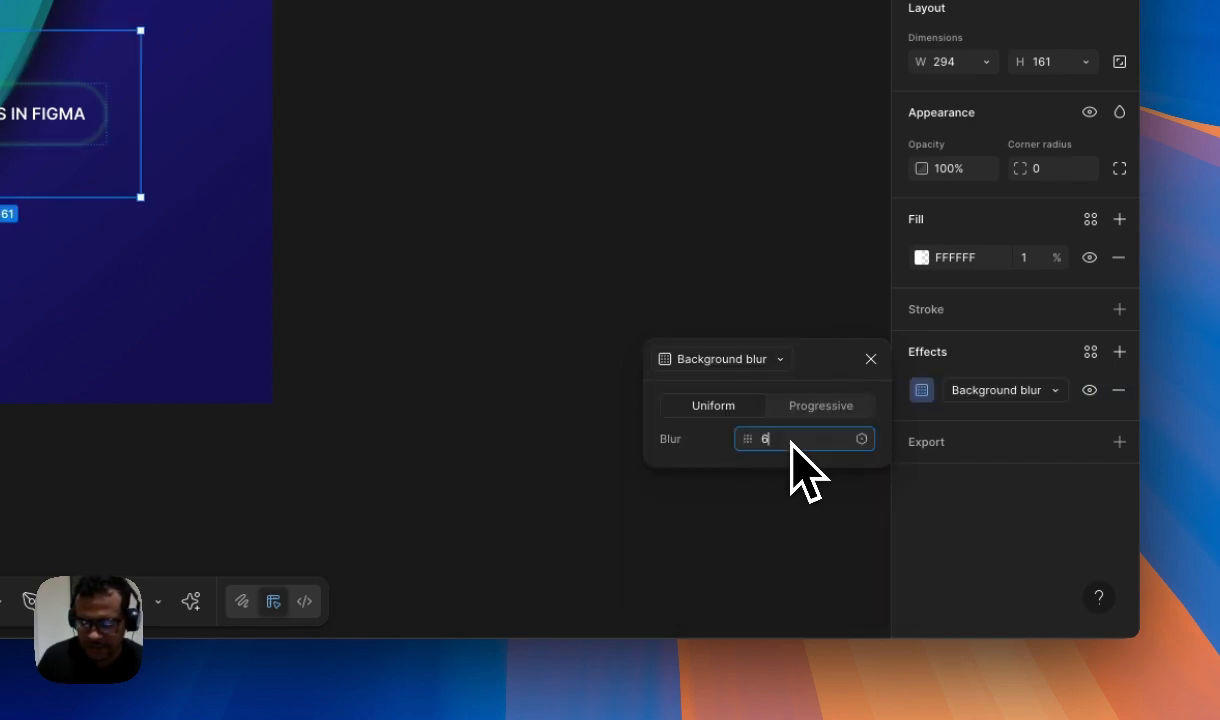
text(6)
key(Return)
click(871, 358)
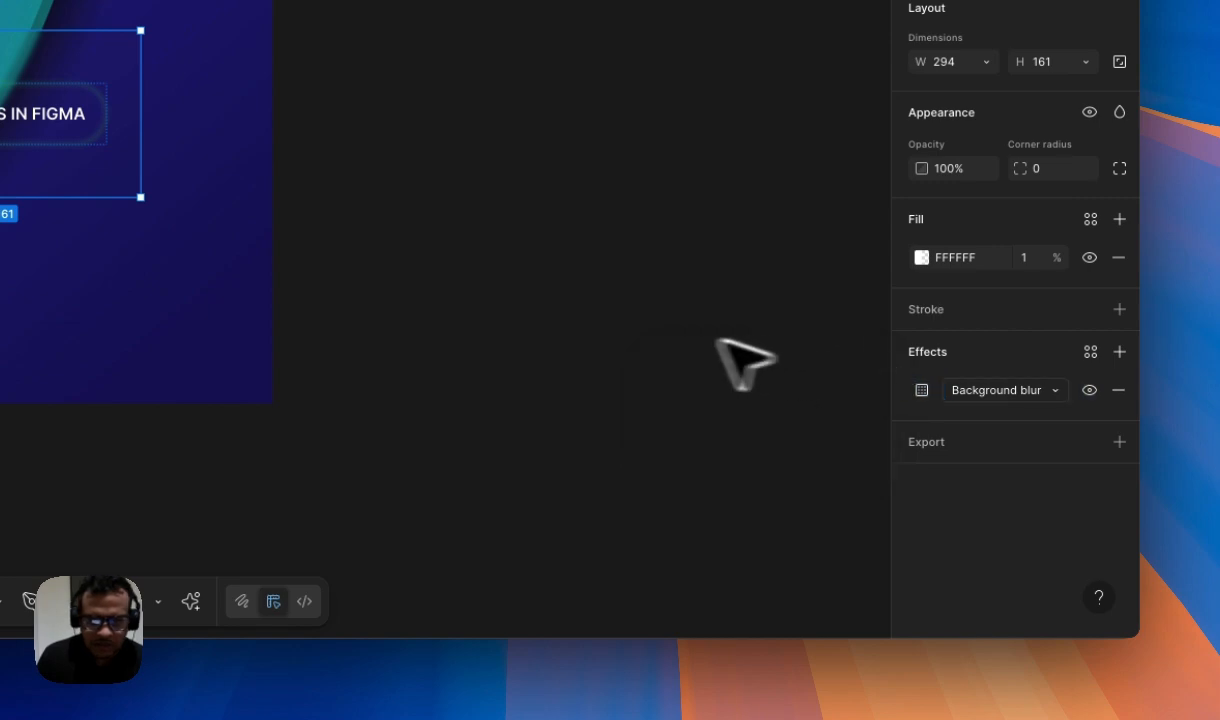
click(643, 336)
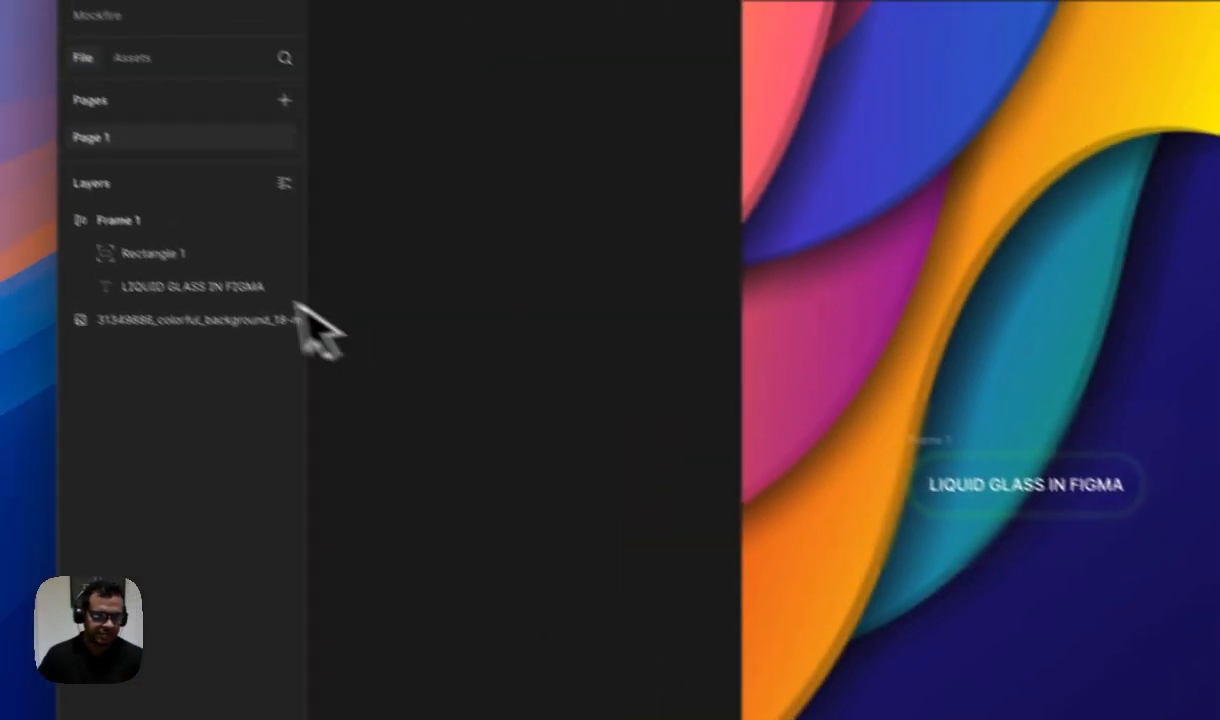
Add a Texture effect to Rectangle 1 and place it below the background blur in the effects list.
click(170, 253)
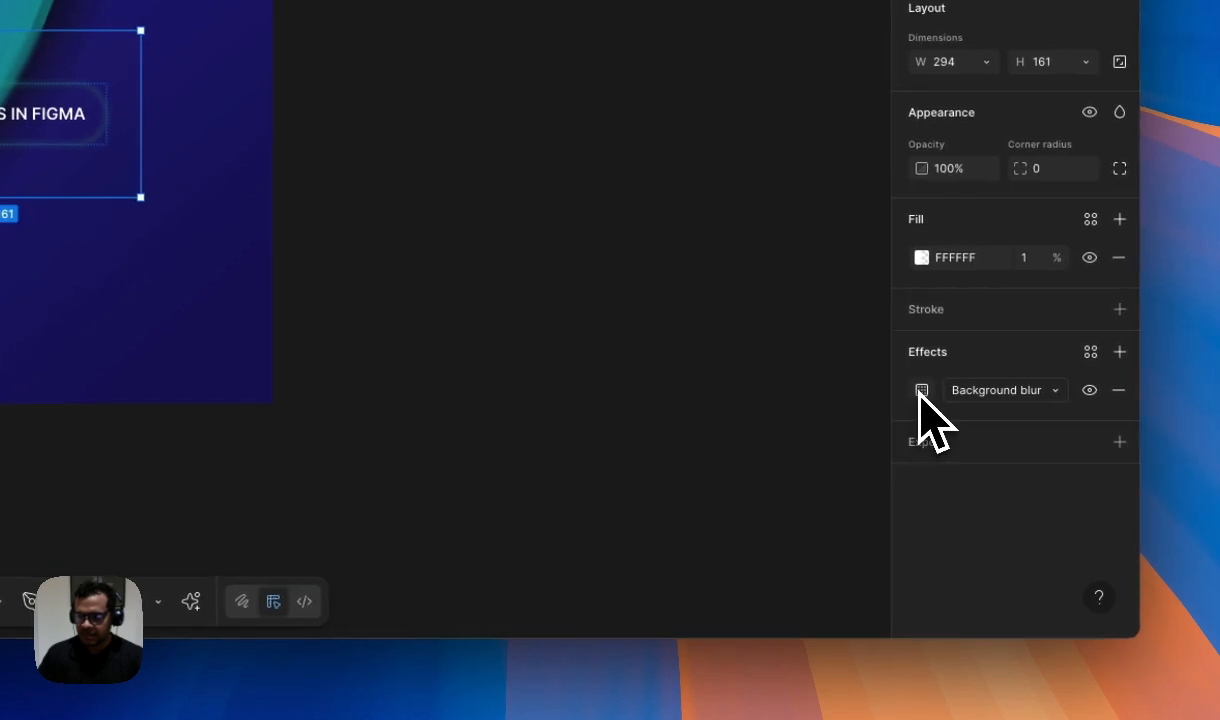
click(1119, 352)
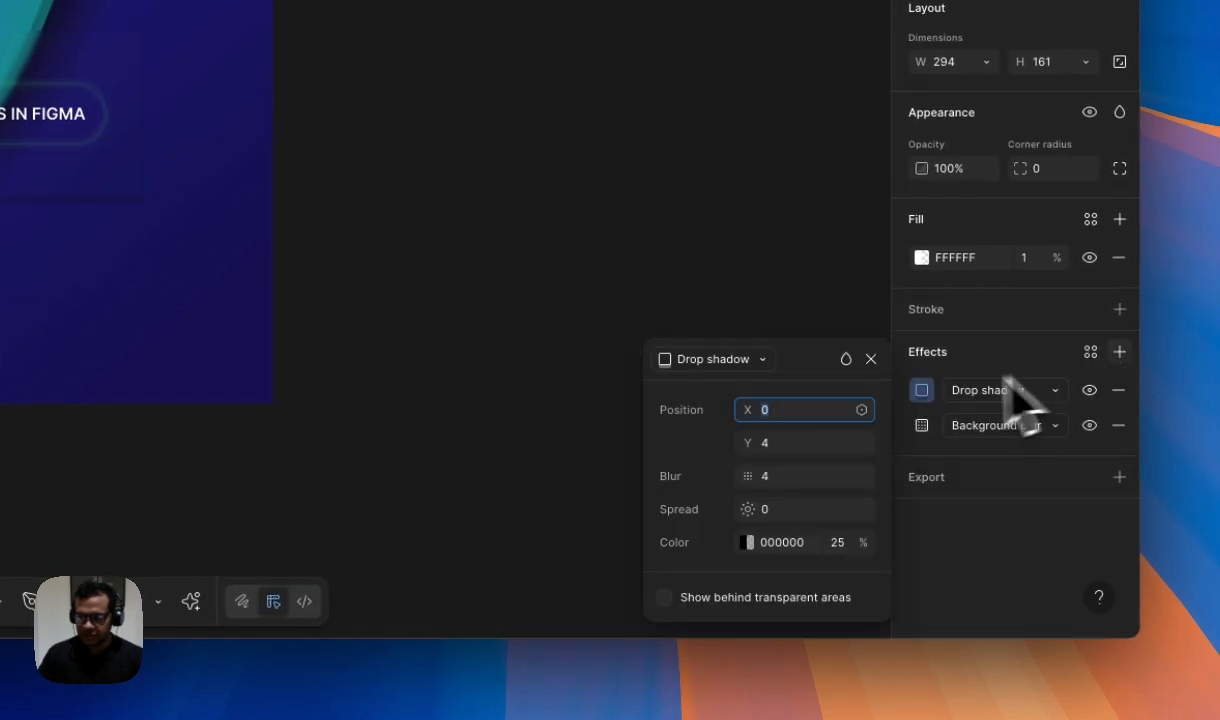
drag(907, 390, 960, 432)
click(994, 428)
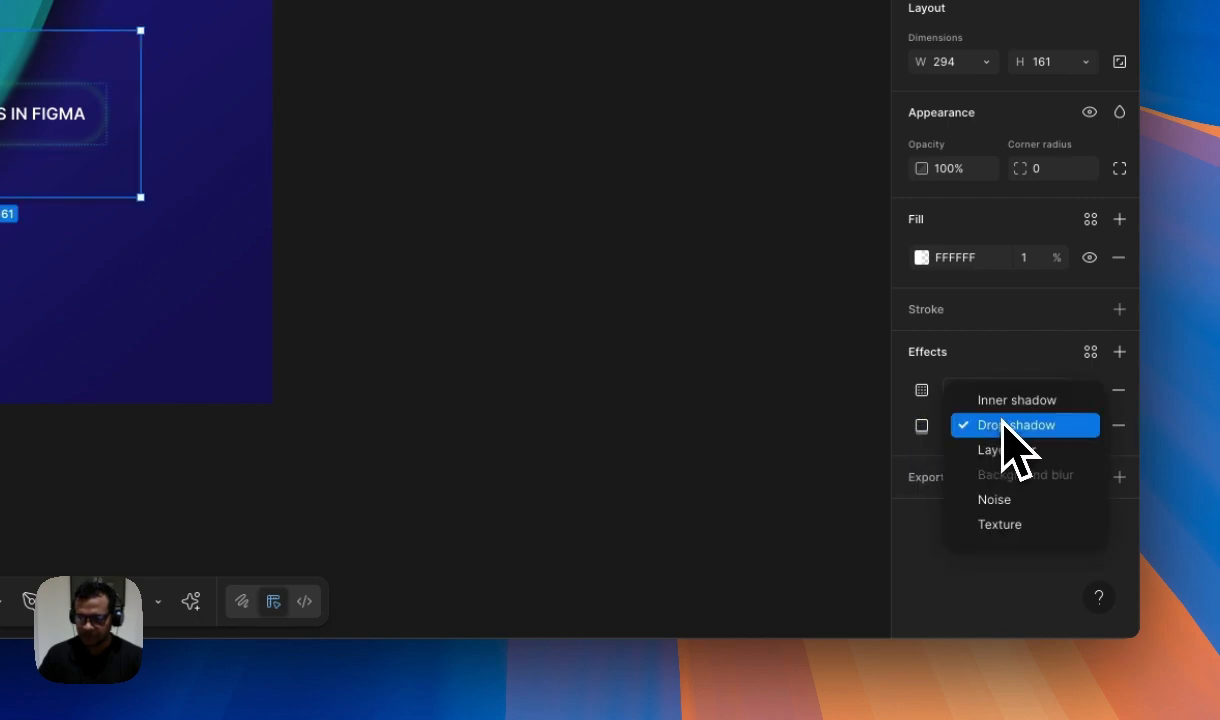
click(998, 522)
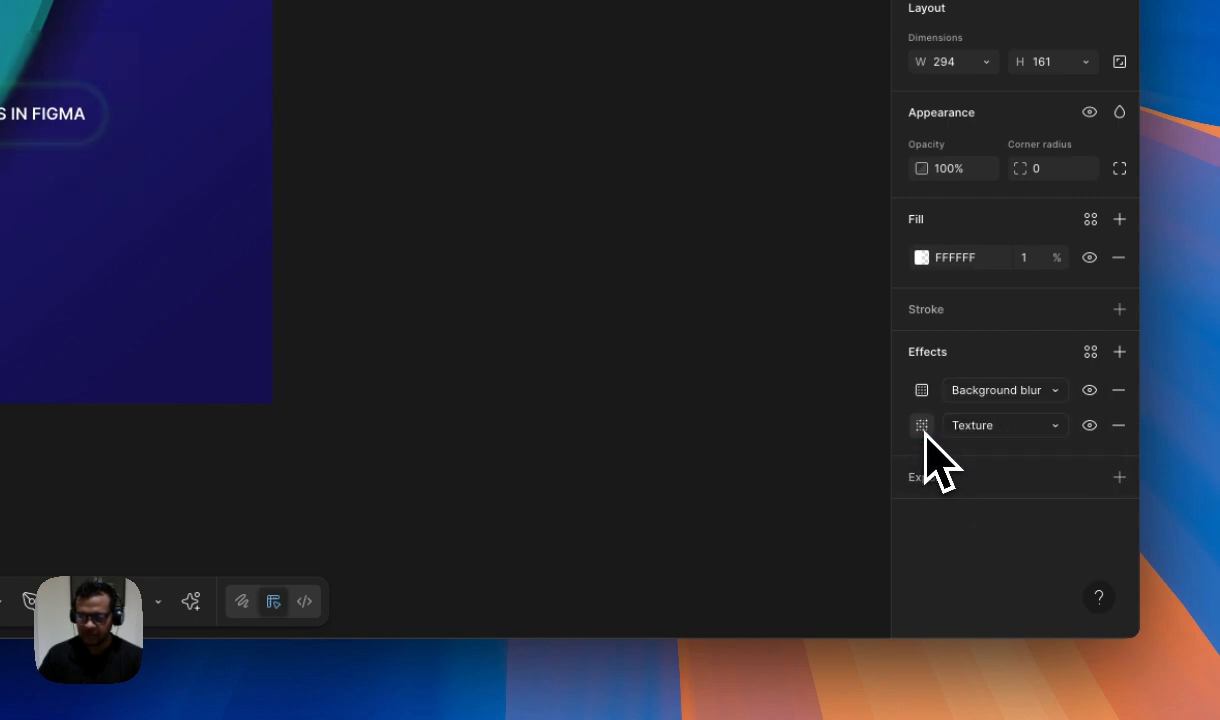
Set the rectangle's texture effect to size 85 and radius 40, and close its settings.
click(922, 427)
click(808, 482)
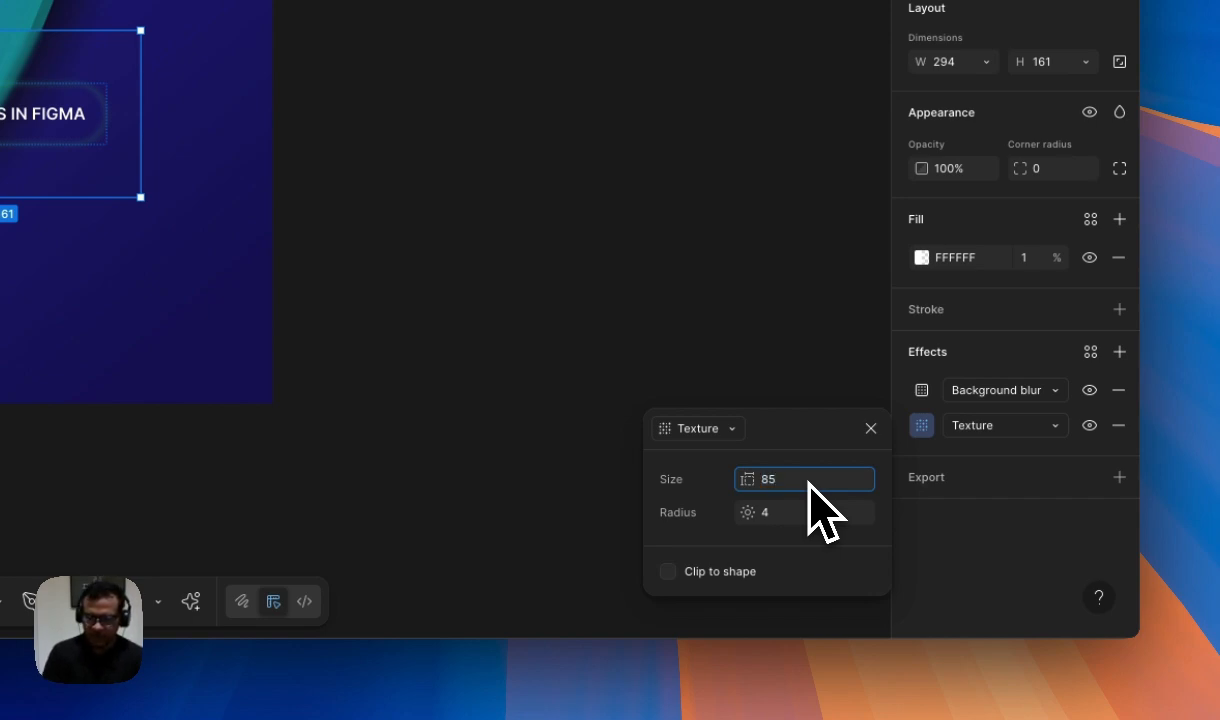
key(Tab)
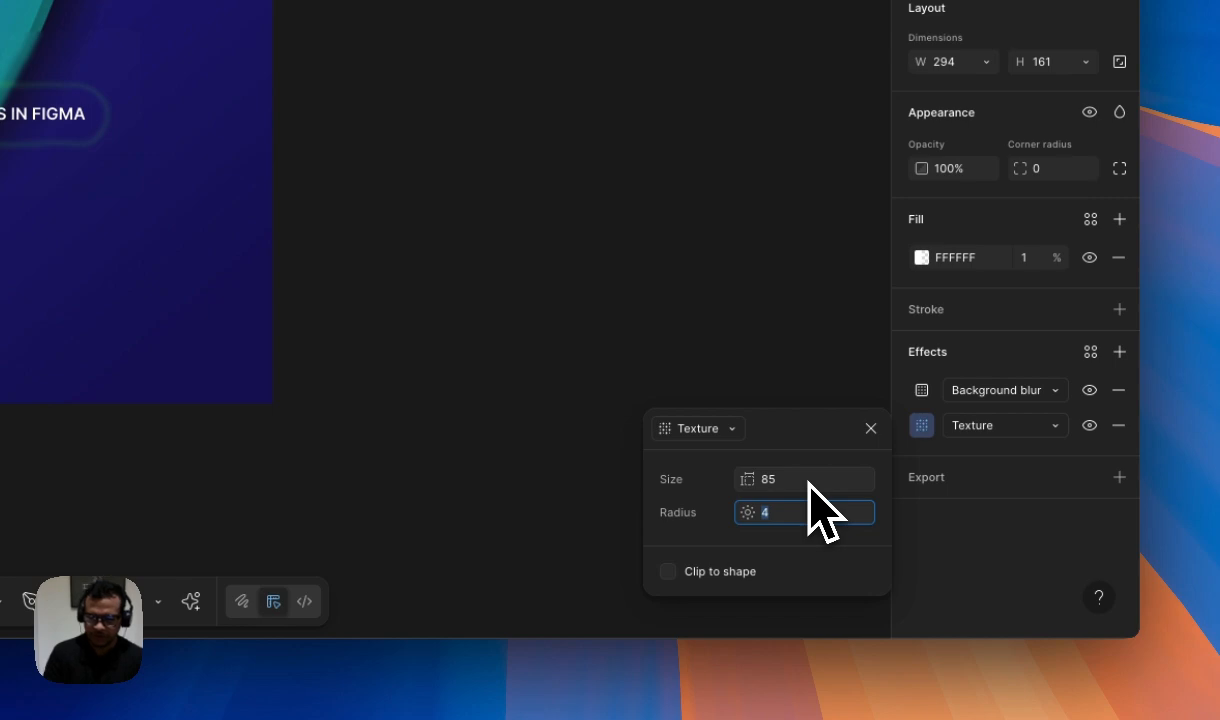
text(4)
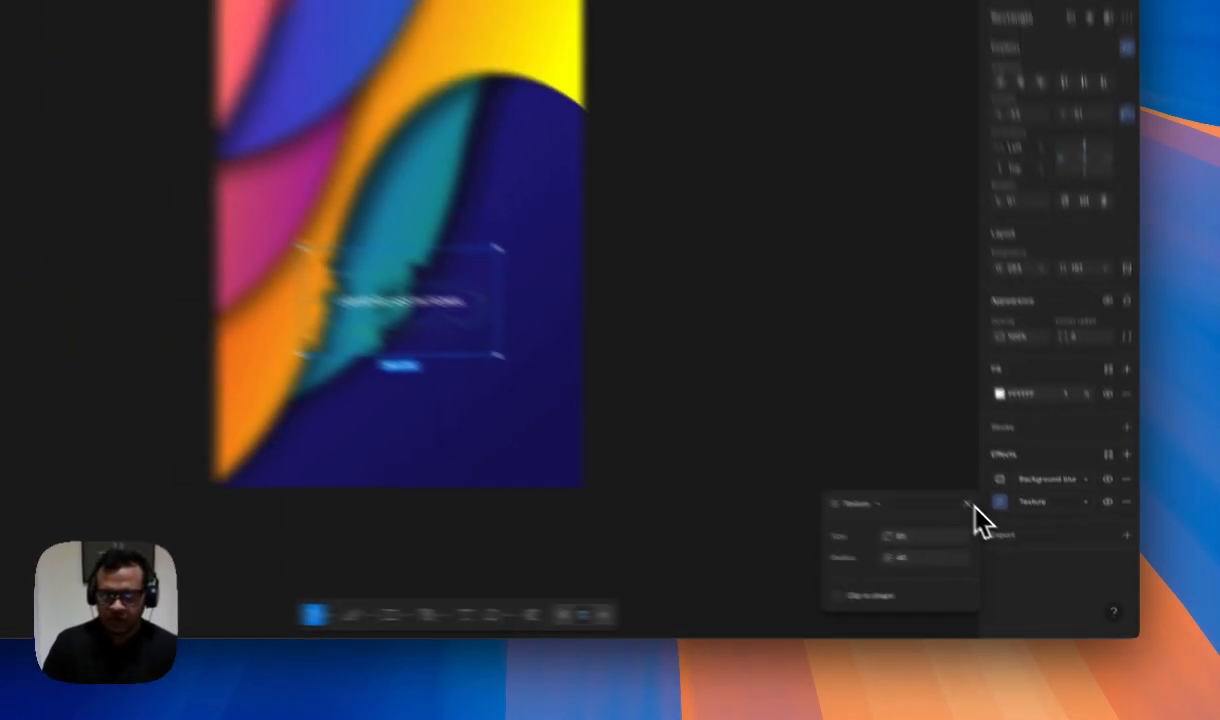
click(872, 429)
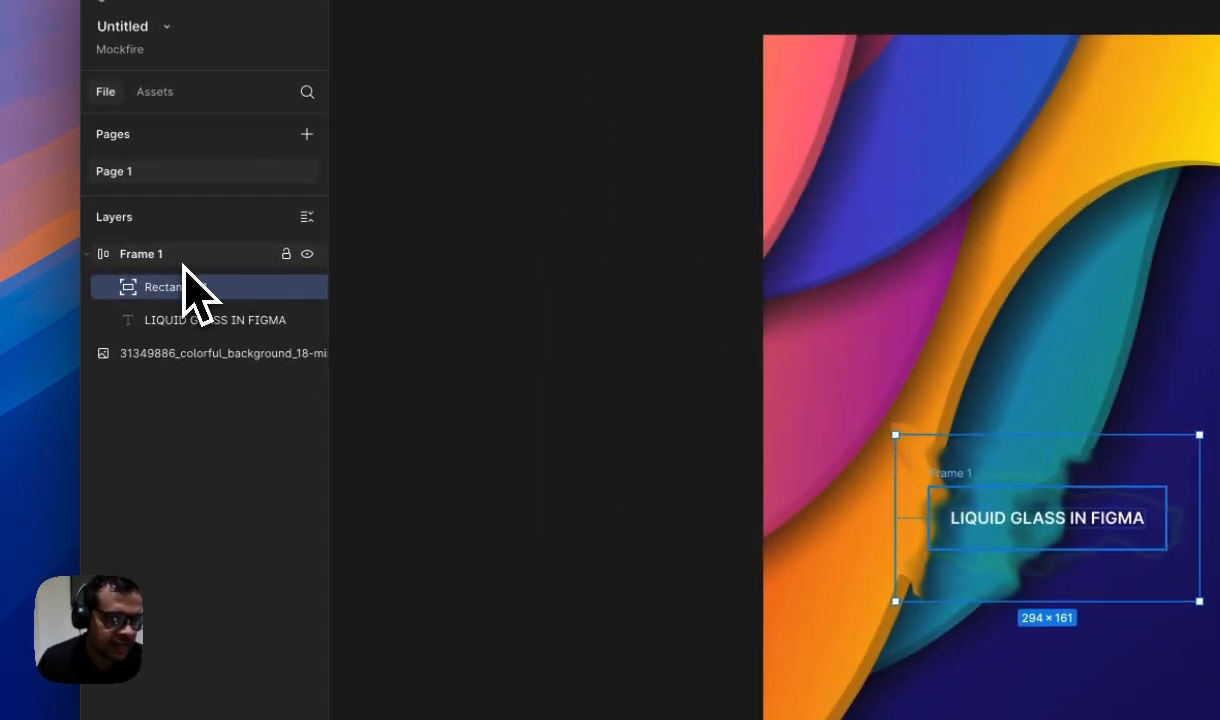
Turn on content clipping for Frame 1 and reposition the pill-shaped frame over the colorful background.
click(131, 247)
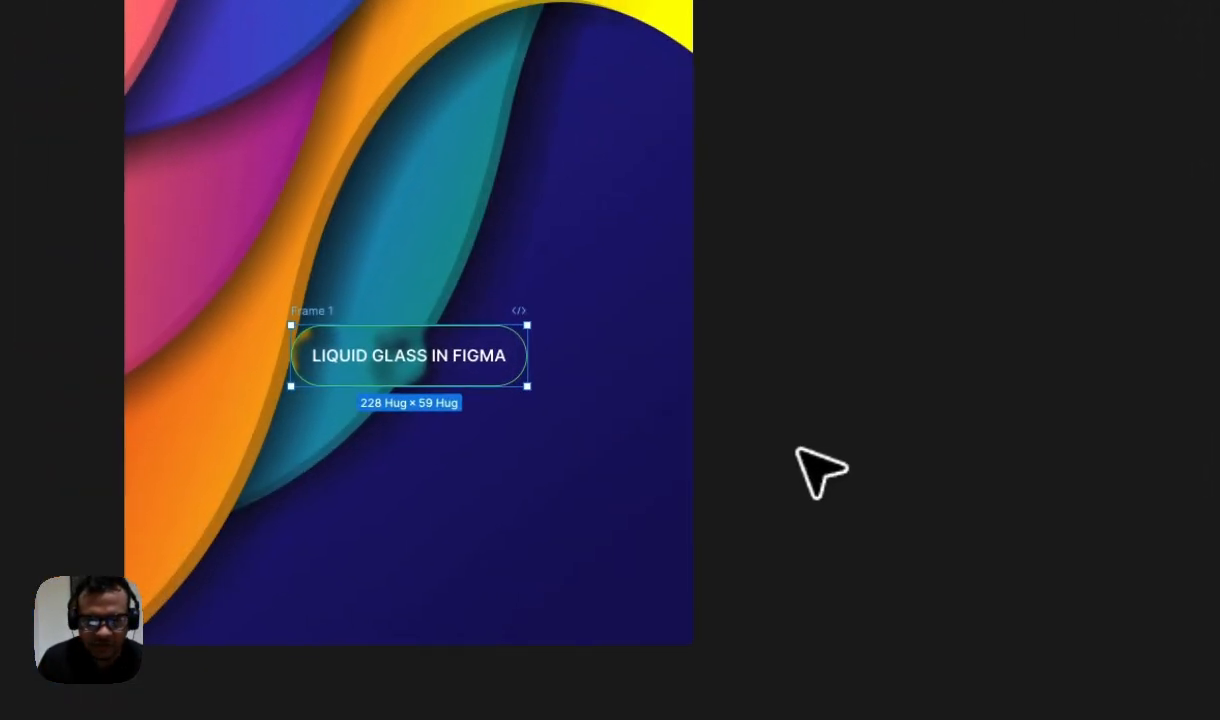
click(522, 350)
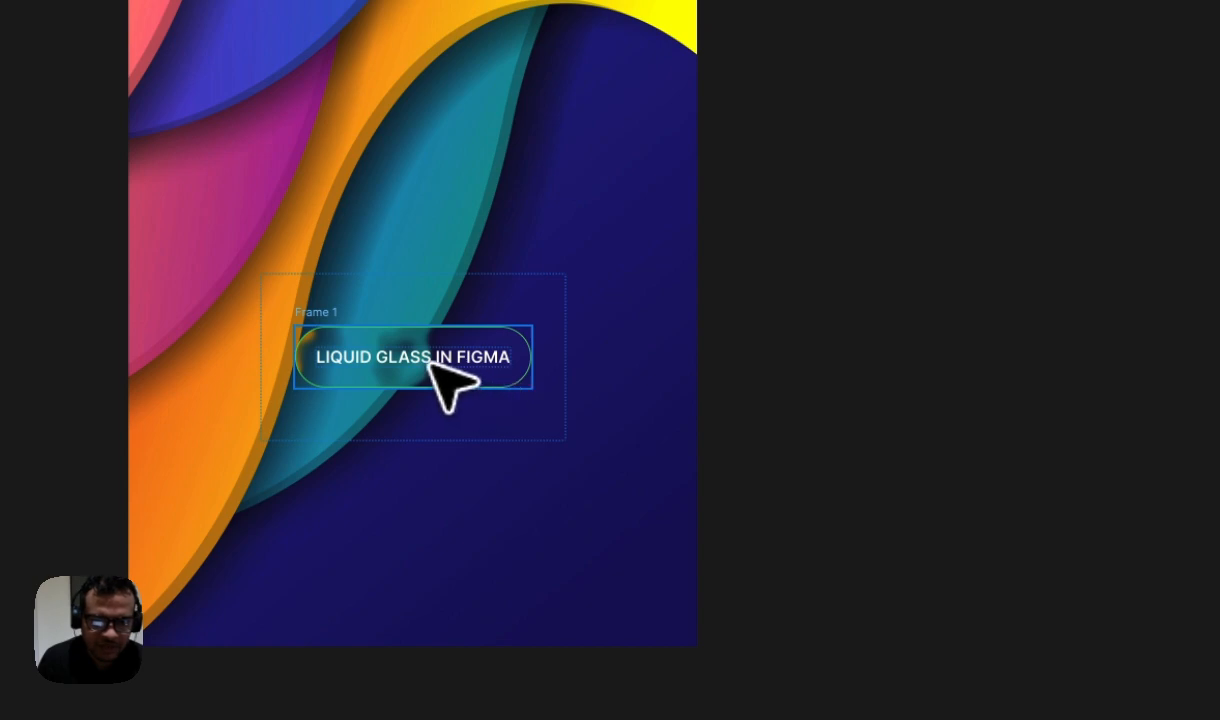
click(485, 360)
drag(487, 360, 521, 371)
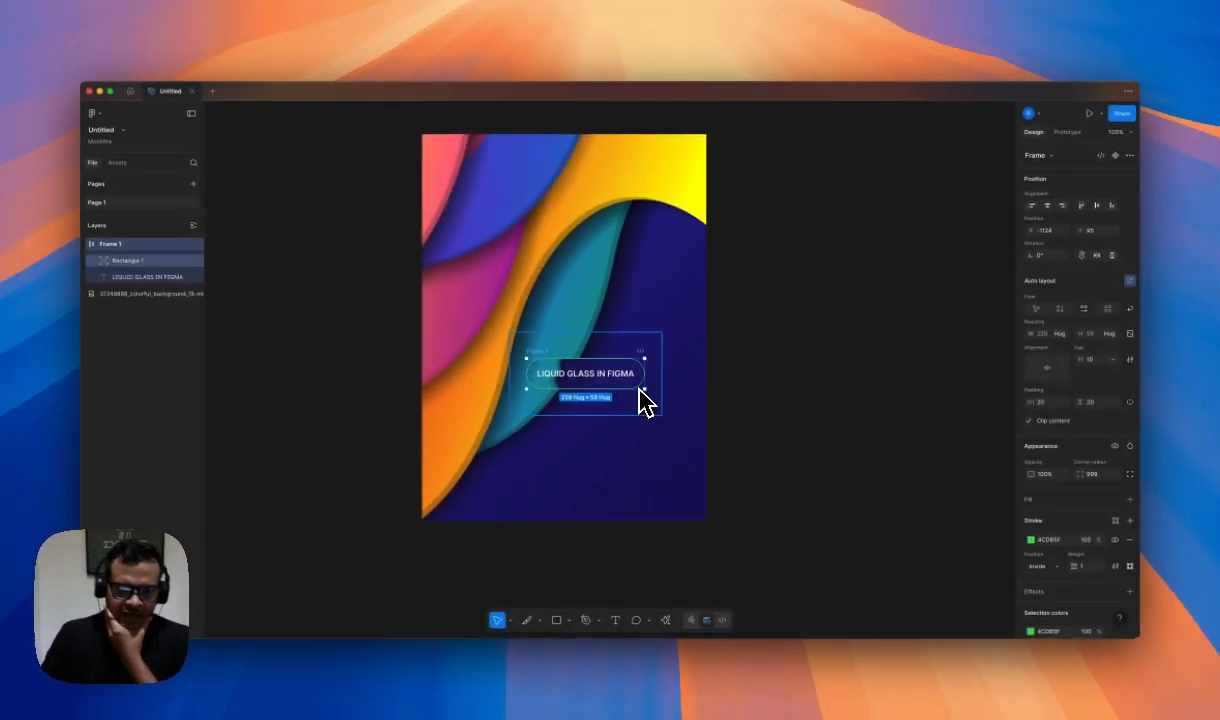
key(shift+Left)
key(shift+Left)
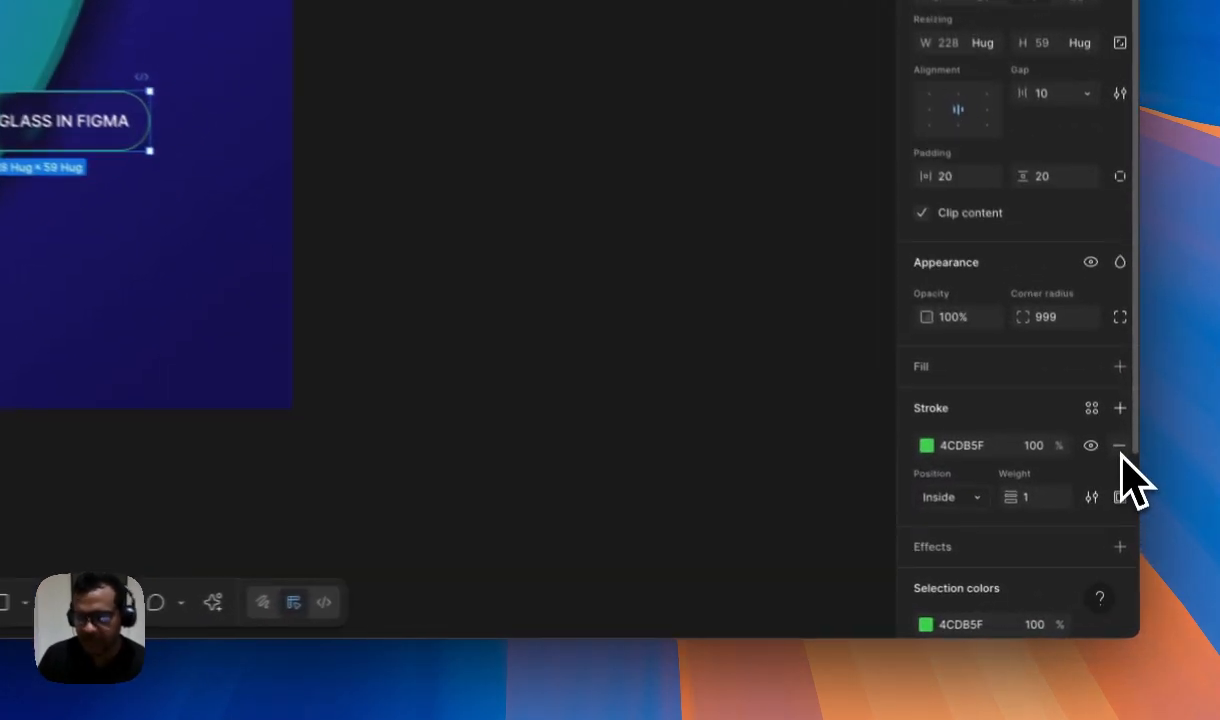
Remove the green stroke from Frame 1 and add an inner shadow effect to it.
click(1130, 540)
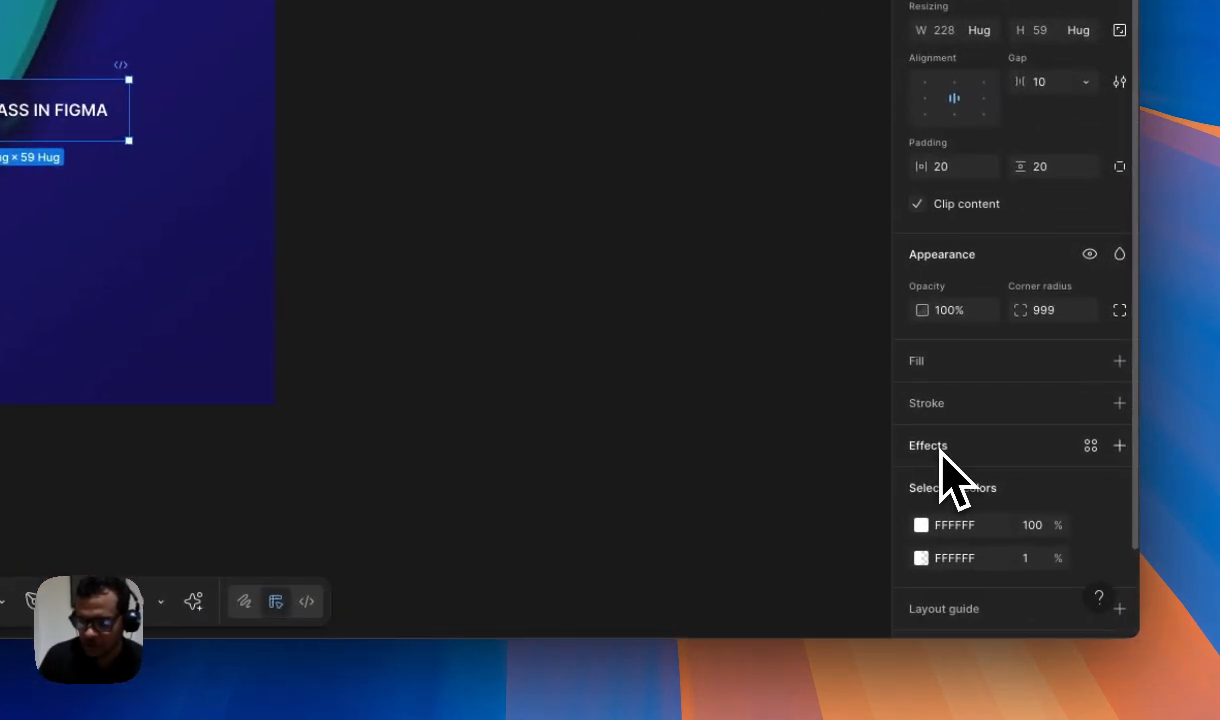
click(1040, 546)
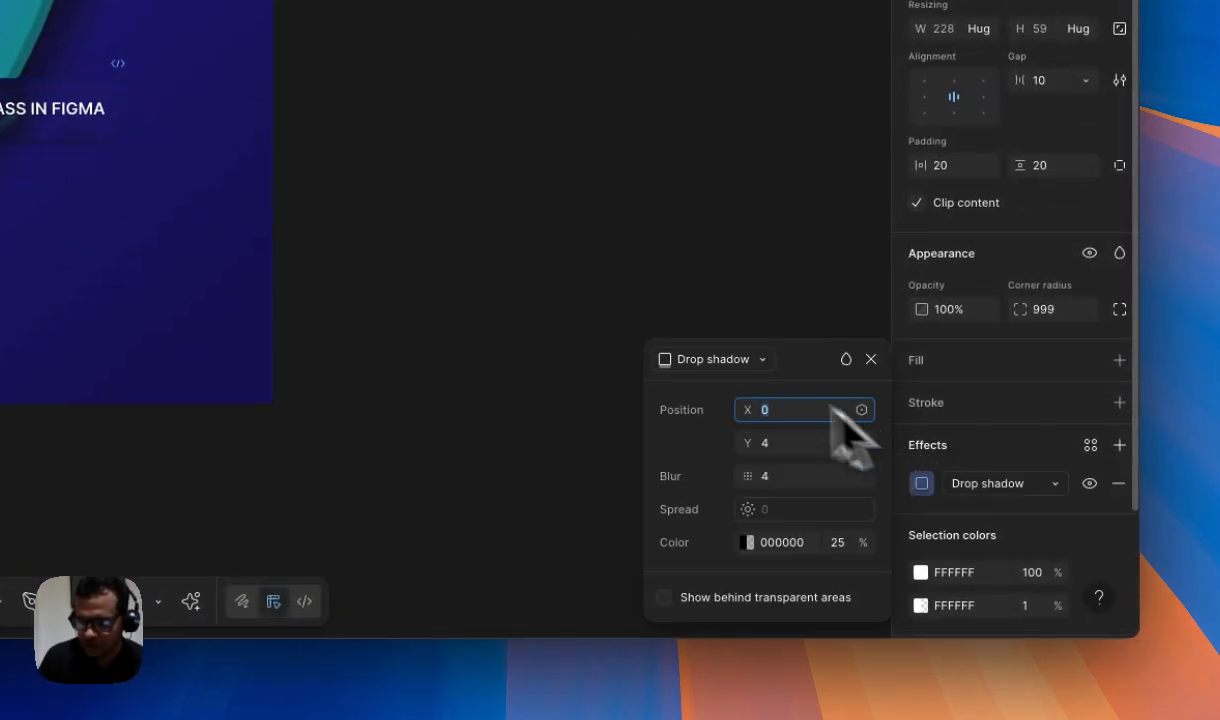
click(724, 362)
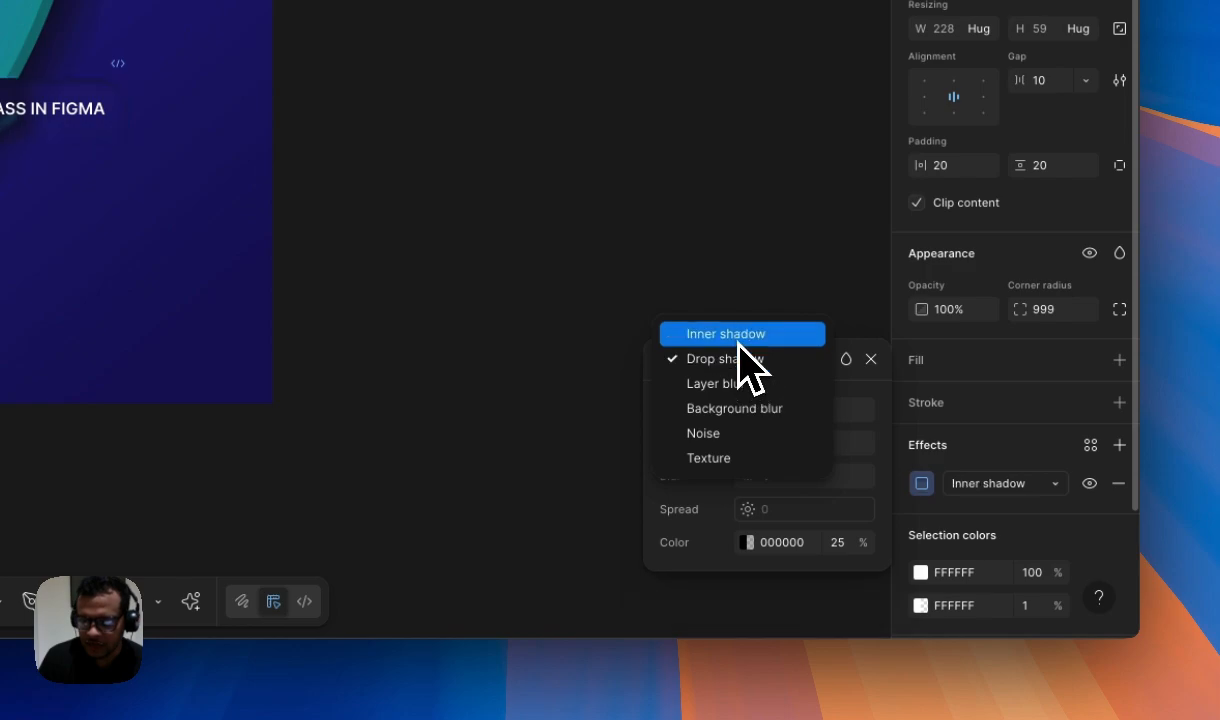
click(728, 334)
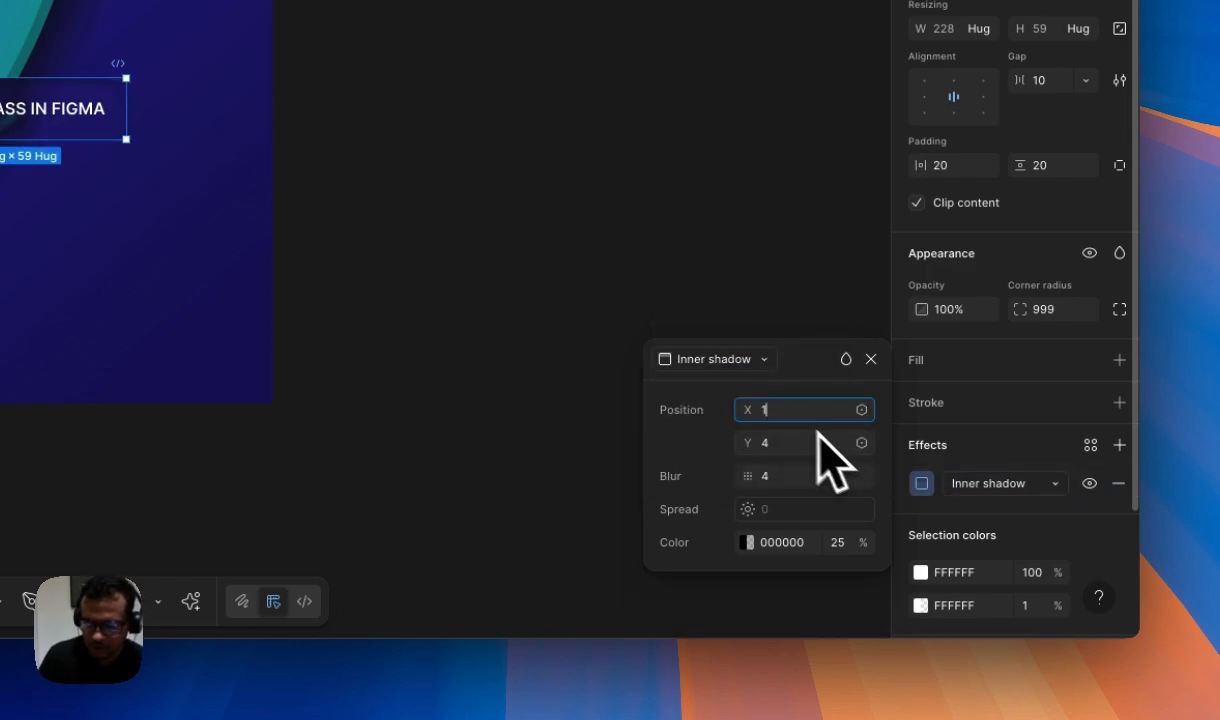
Set the inner shadow's X and Y offsets to 2.
text(2)
key(Tab)
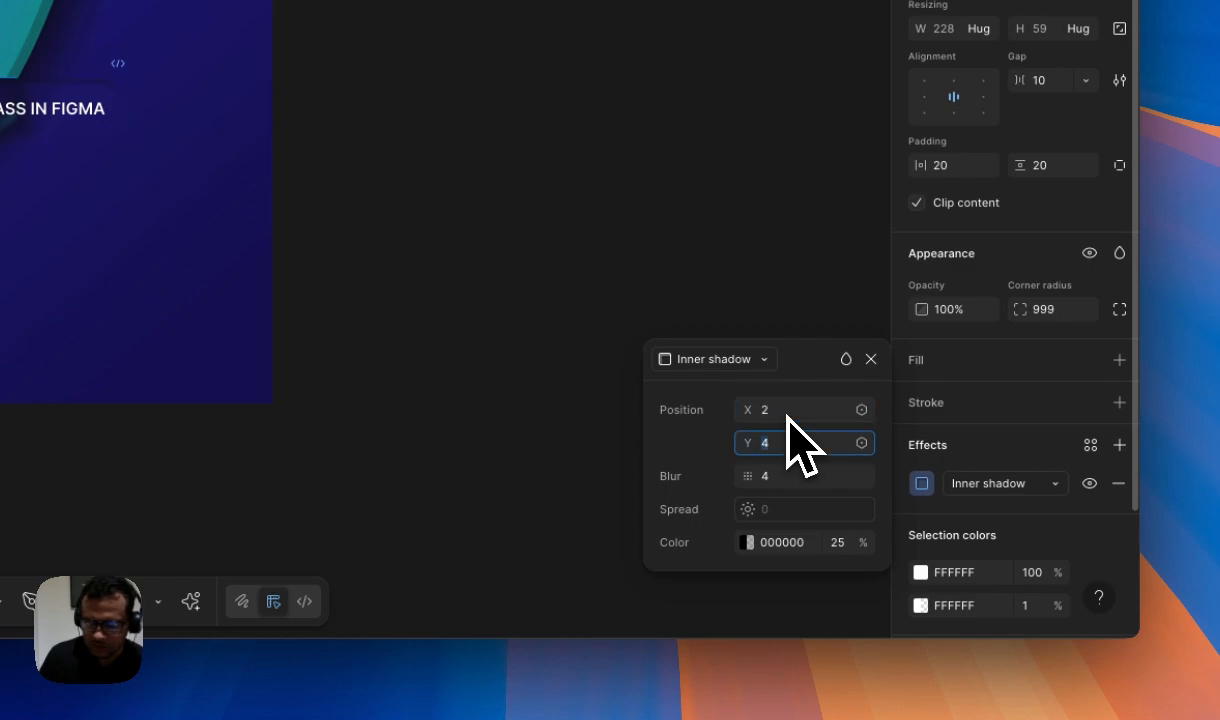
key(Tab)
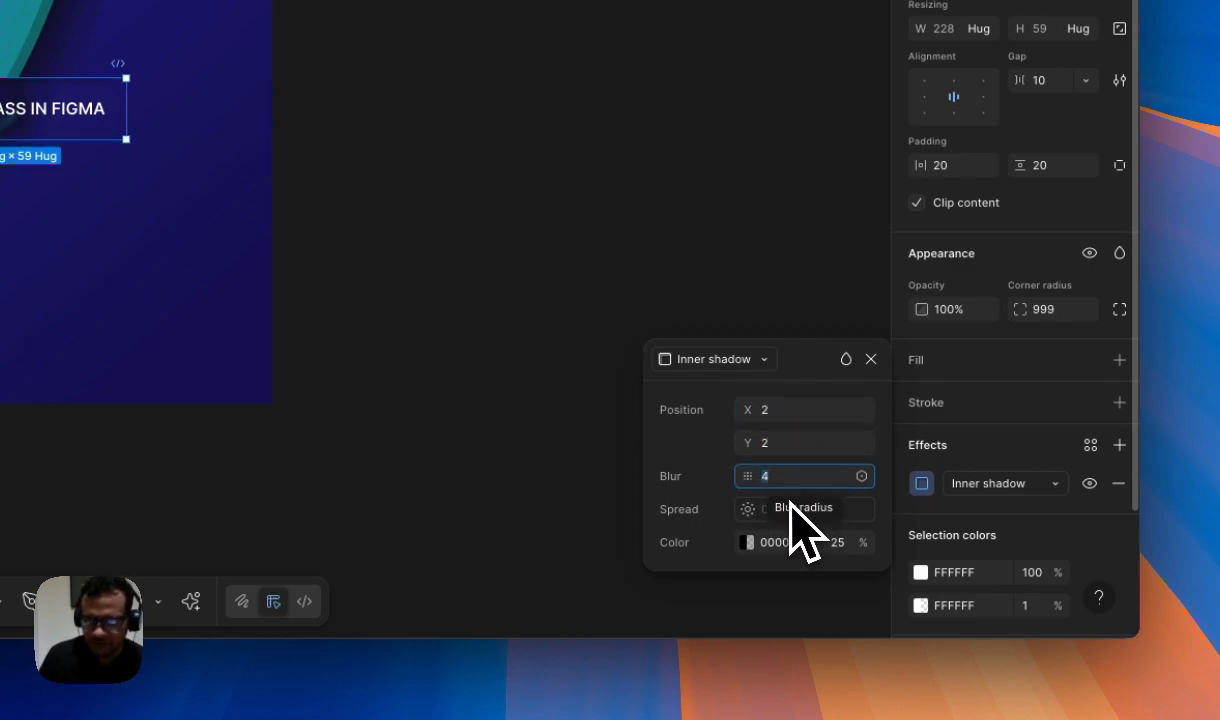
Make the inner shadow white (FFFFFF) at 60% opacity, close its settings and deselect the frame.
click(747, 542)
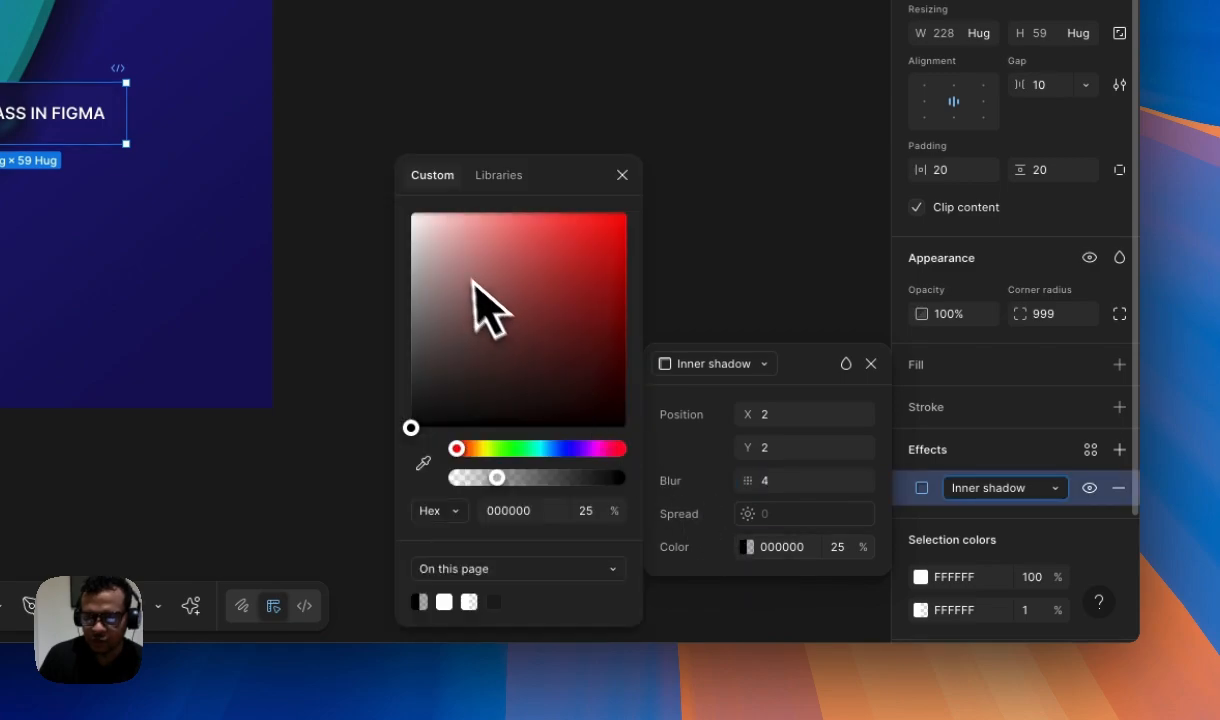
click(411, 213)
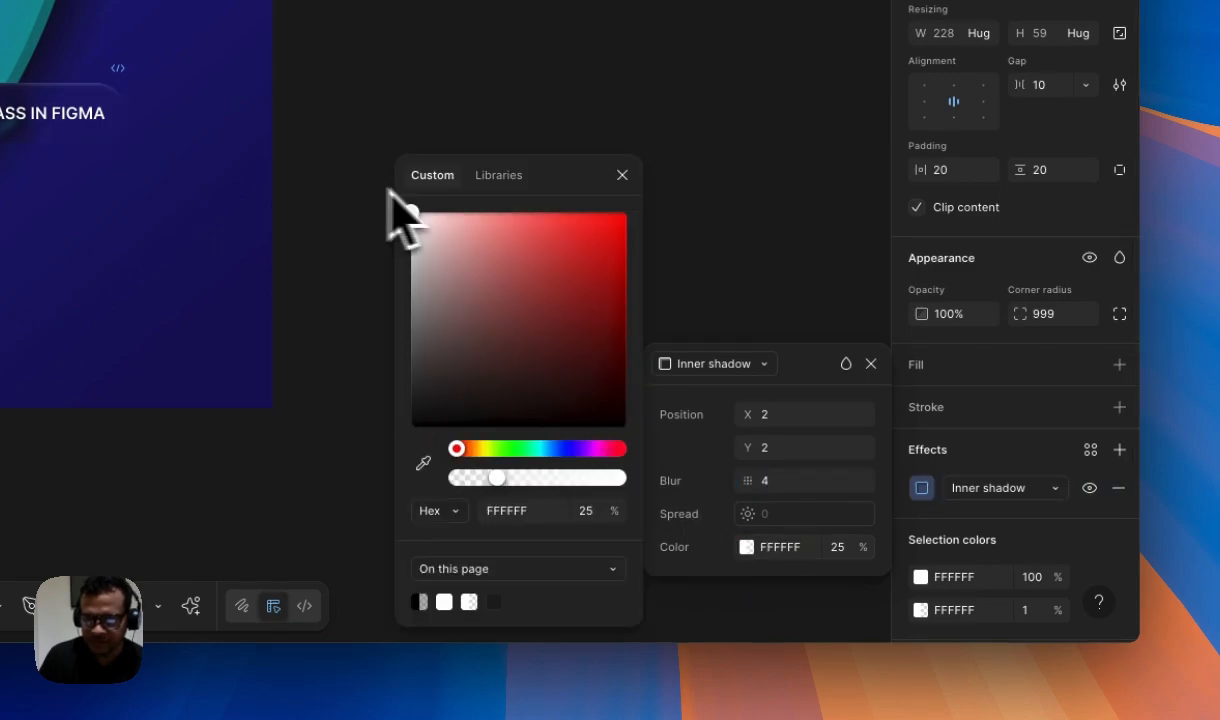
click(622, 176)
click(838, 546)
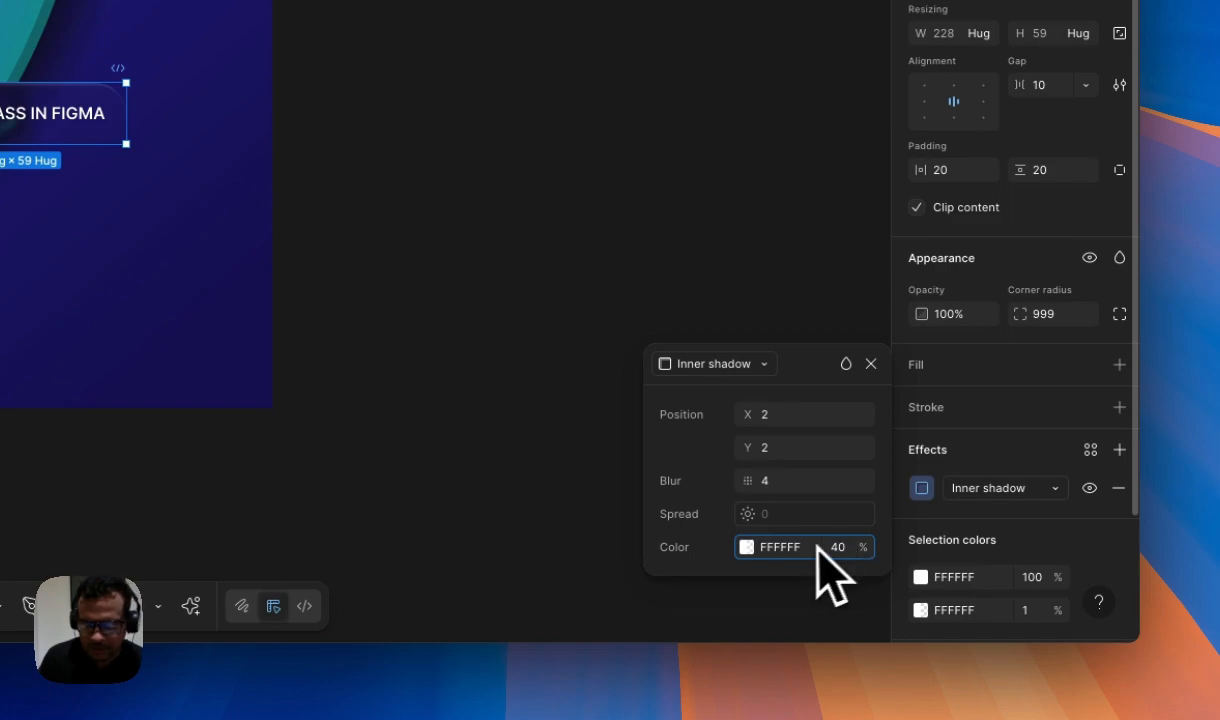
click(752, 548)
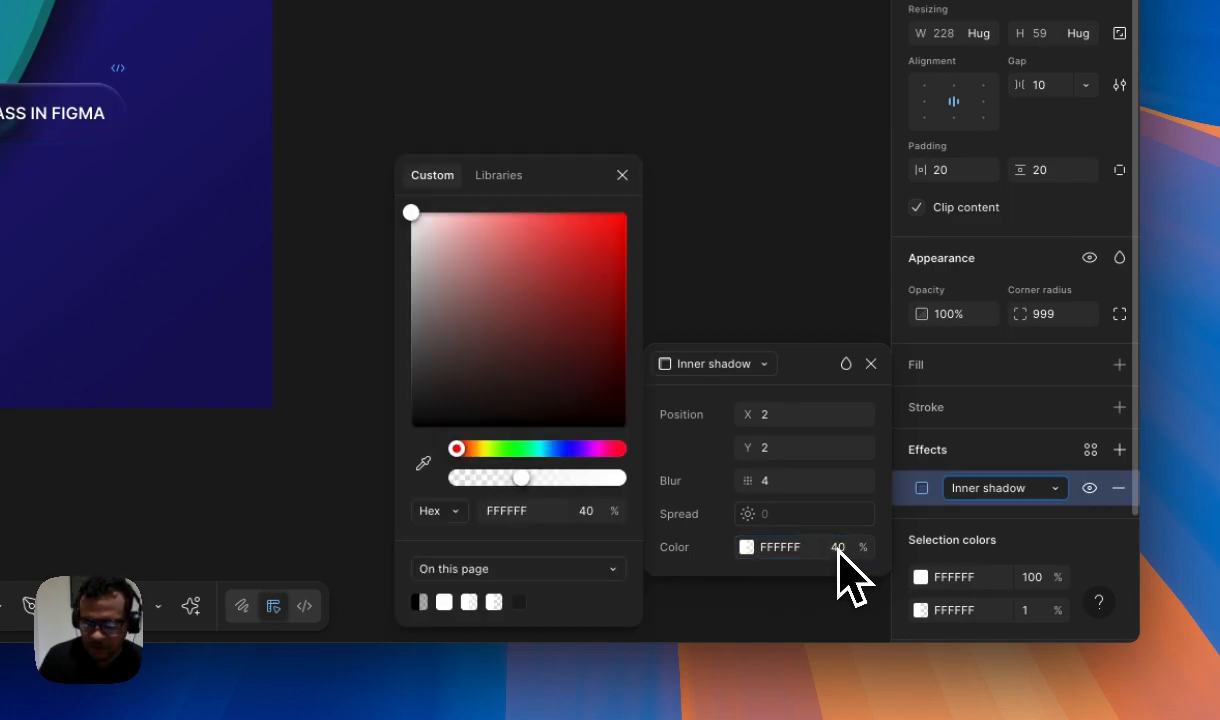
click(838, 548)
key(Return)
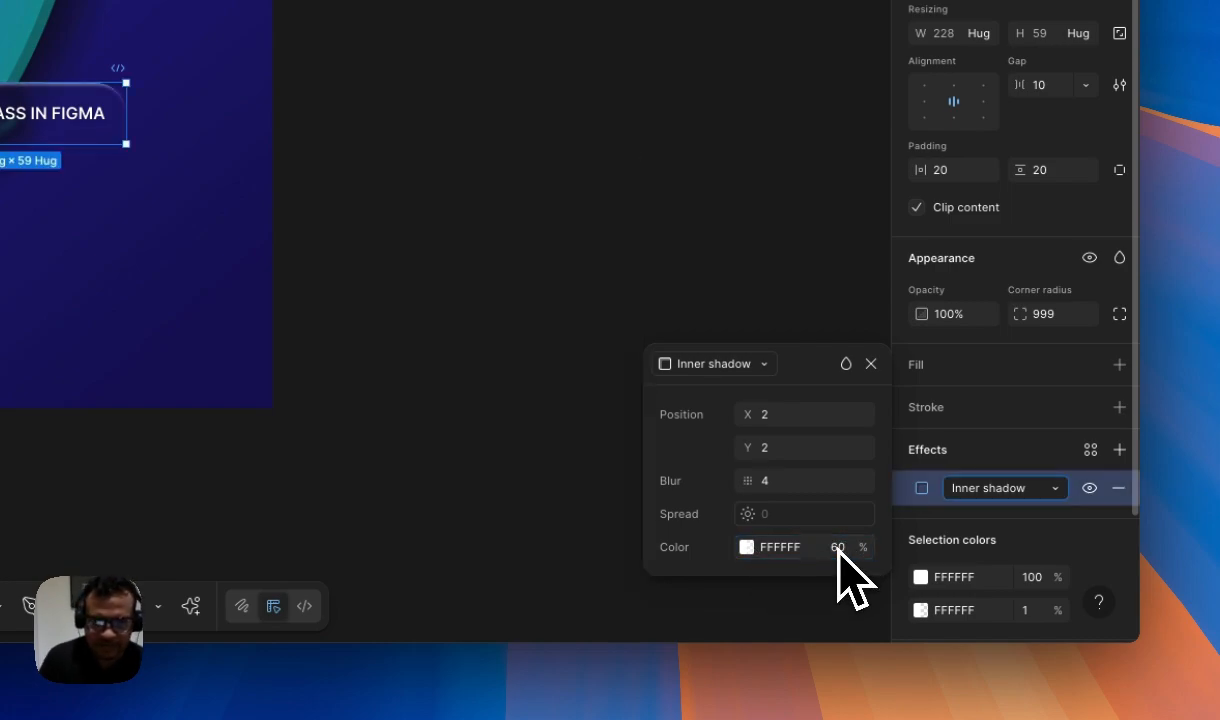
click(562, 293)
click(560, 292)
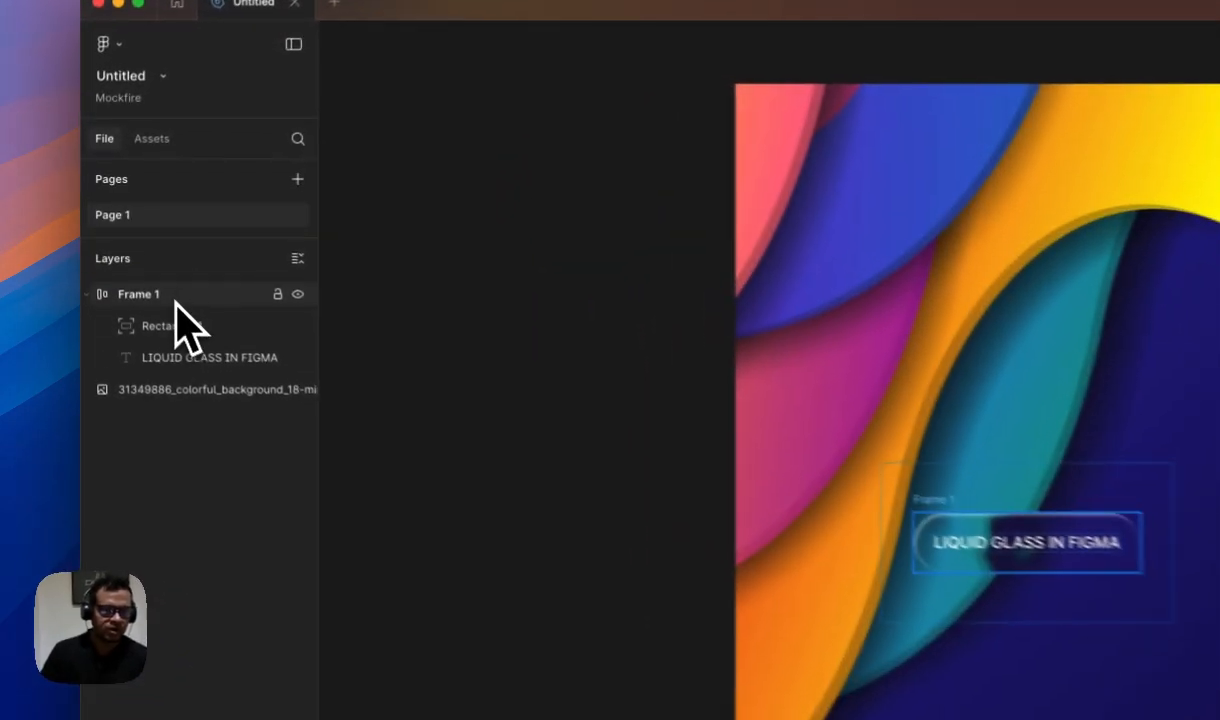
Add a second inner shadow to Frame 1 with X and Y offsets of -2.
click(125, 245)
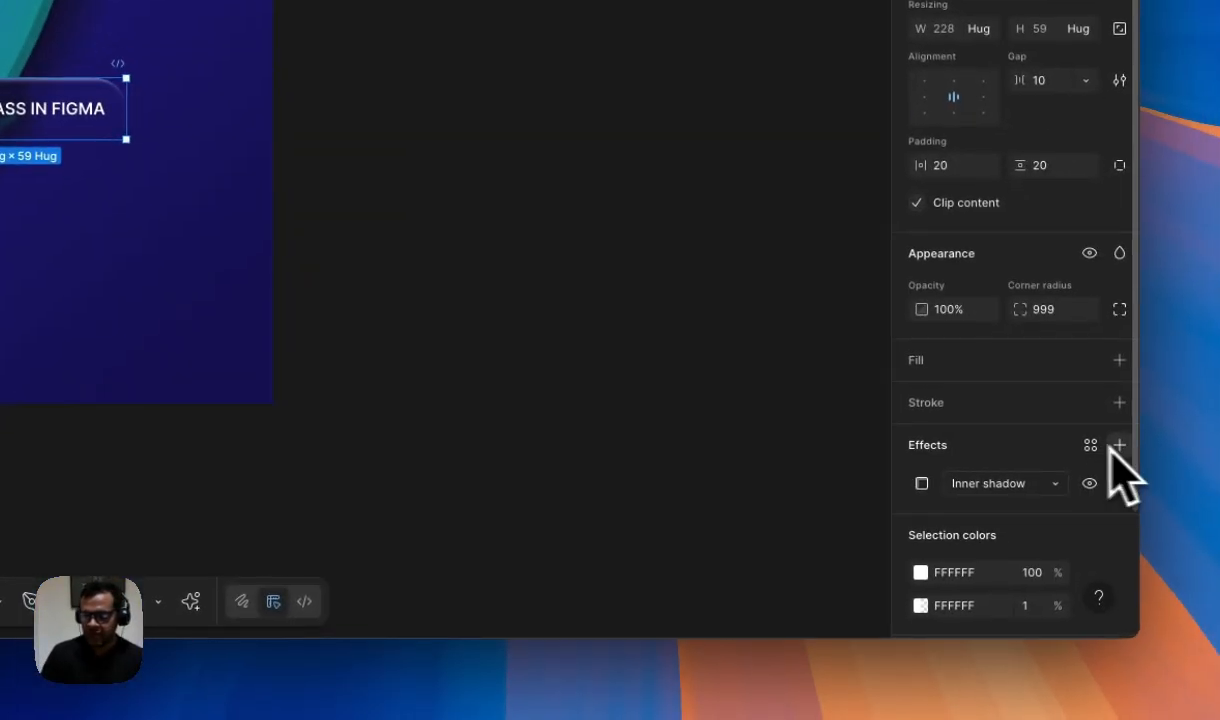
click(1119, 445)
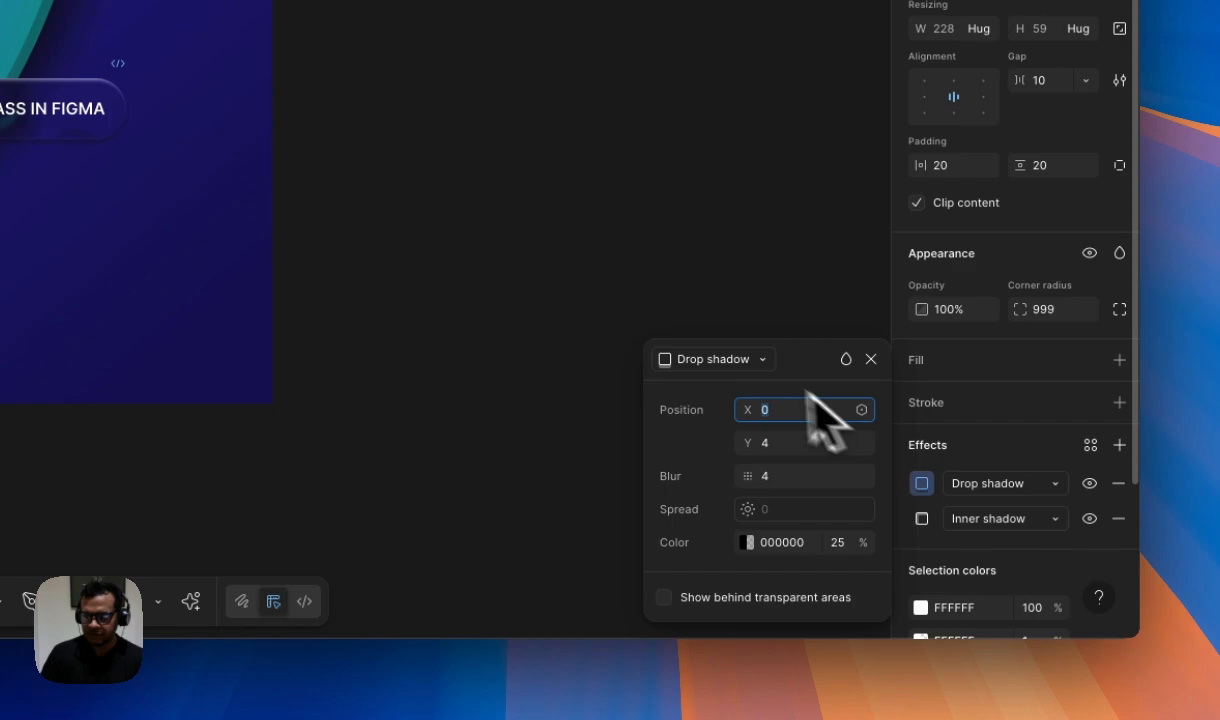
click(746, 360)
click(726, 334)
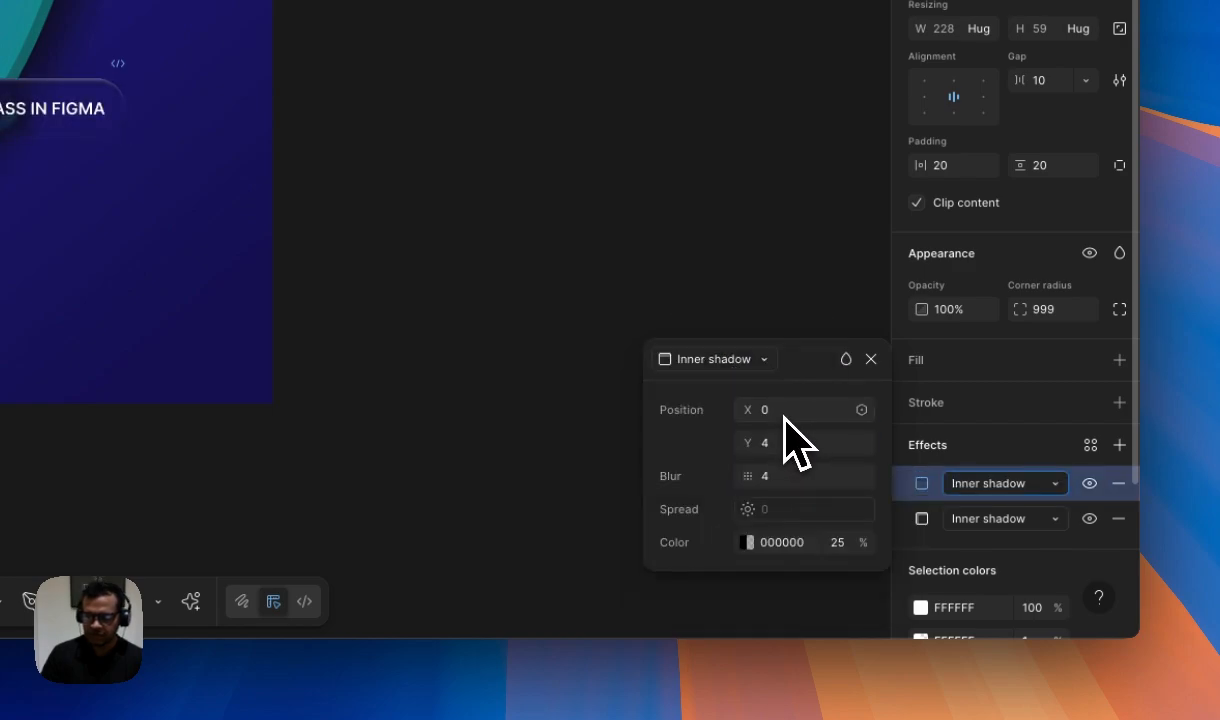
click(783, 414)
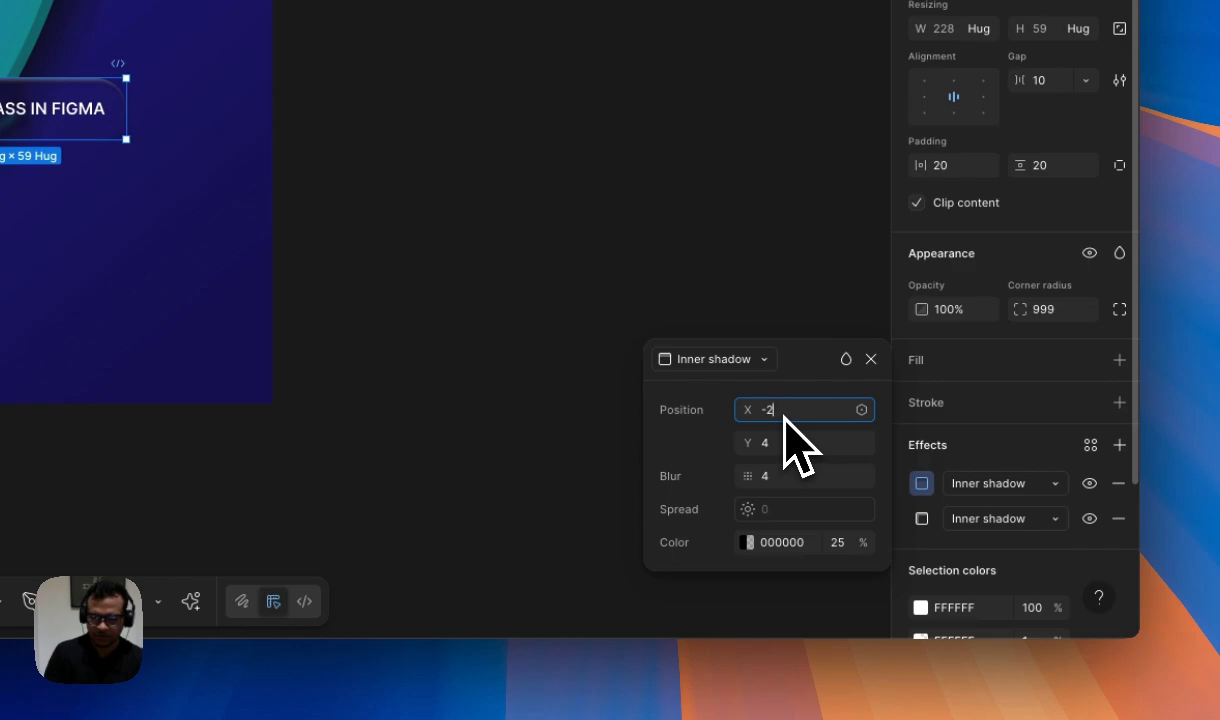
text(-2)
key(Tab)
text(-2)
key(Tab)
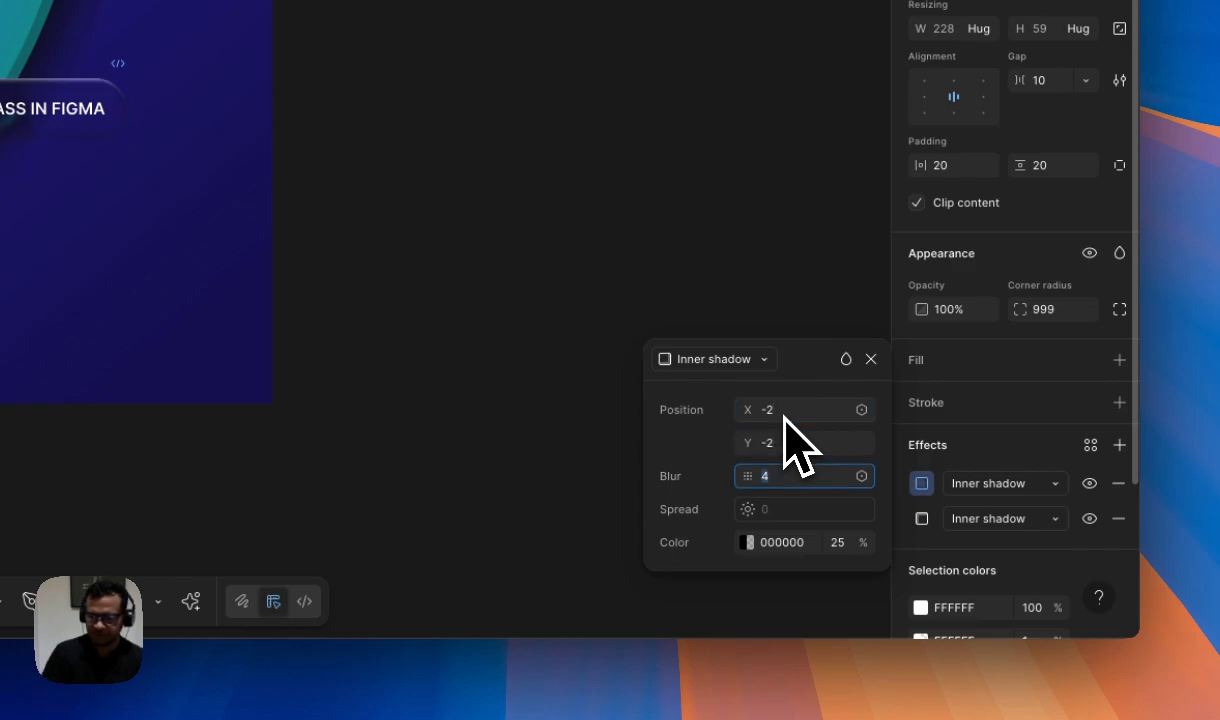
Color the second inner shadow white (FFFFFF) at 60% opacity, close its settings and deselect the frame.
click(751, 542)
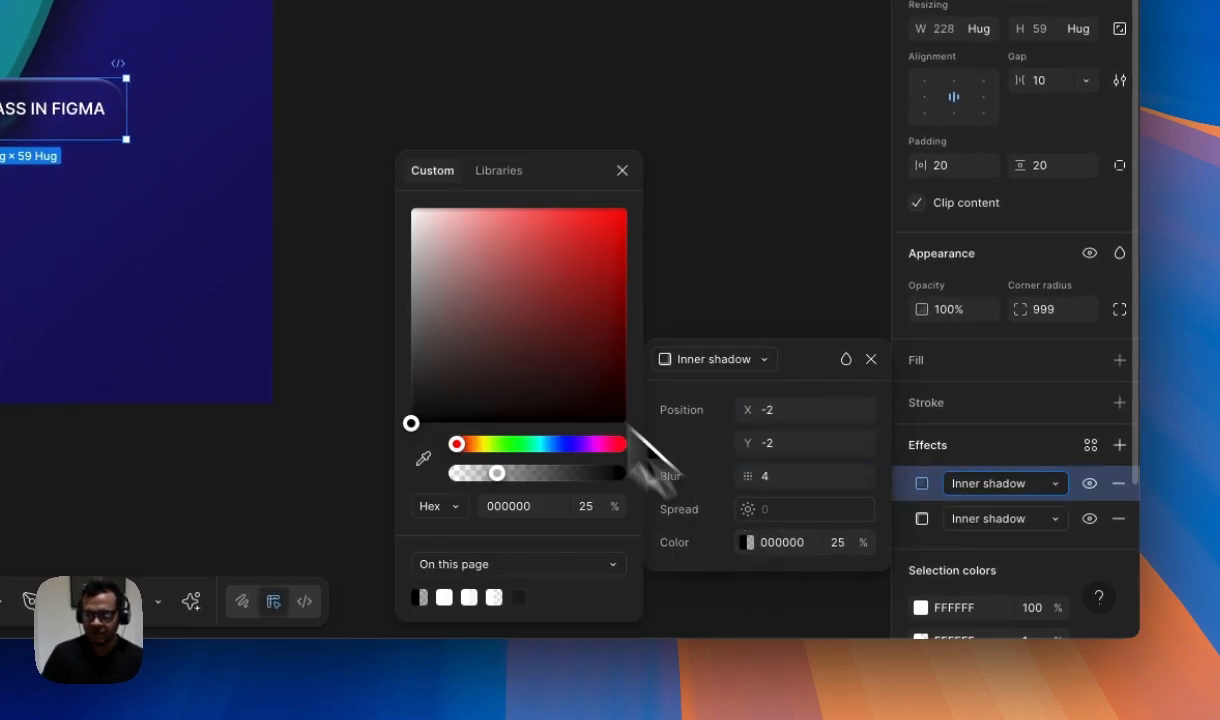
click(437, 226)
click(405, 210)
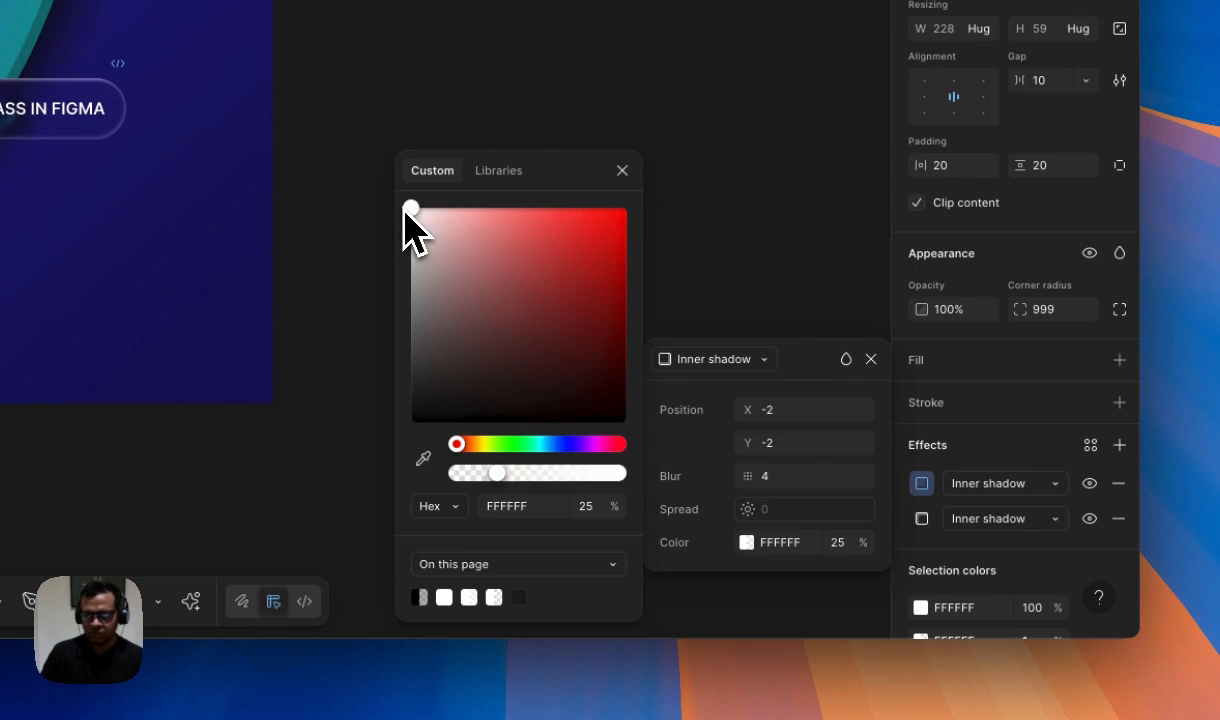
click(622, 170)
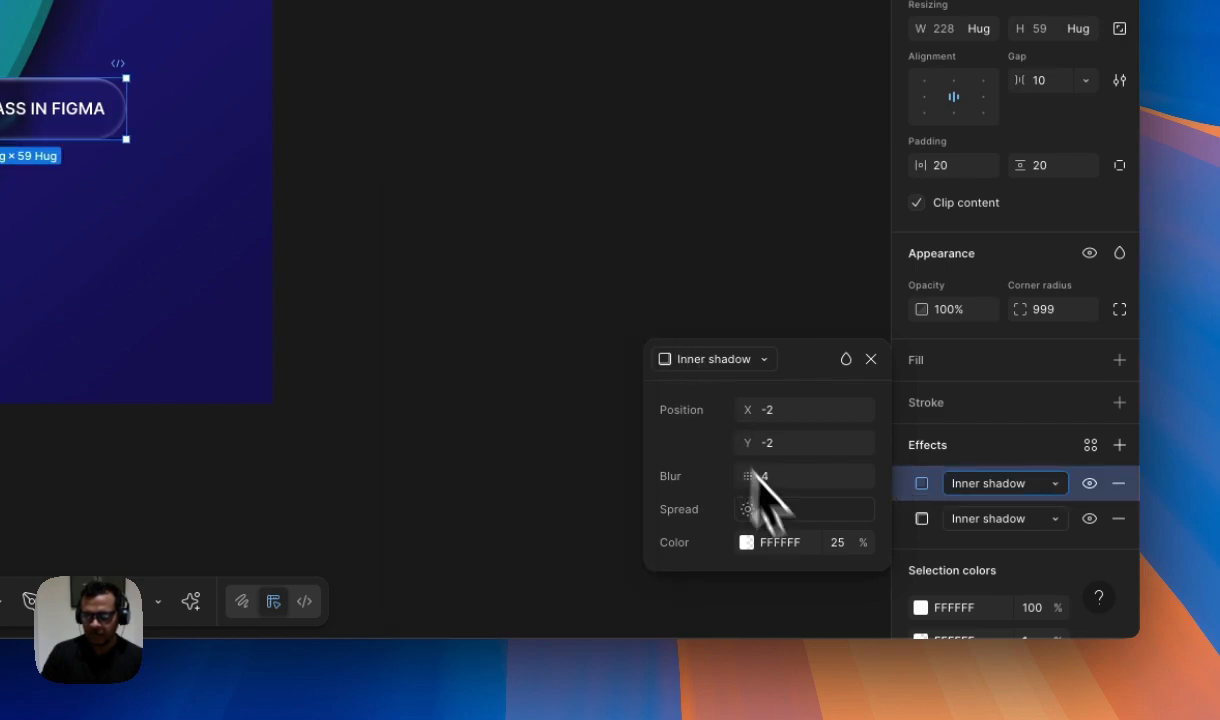
click(838, 542)
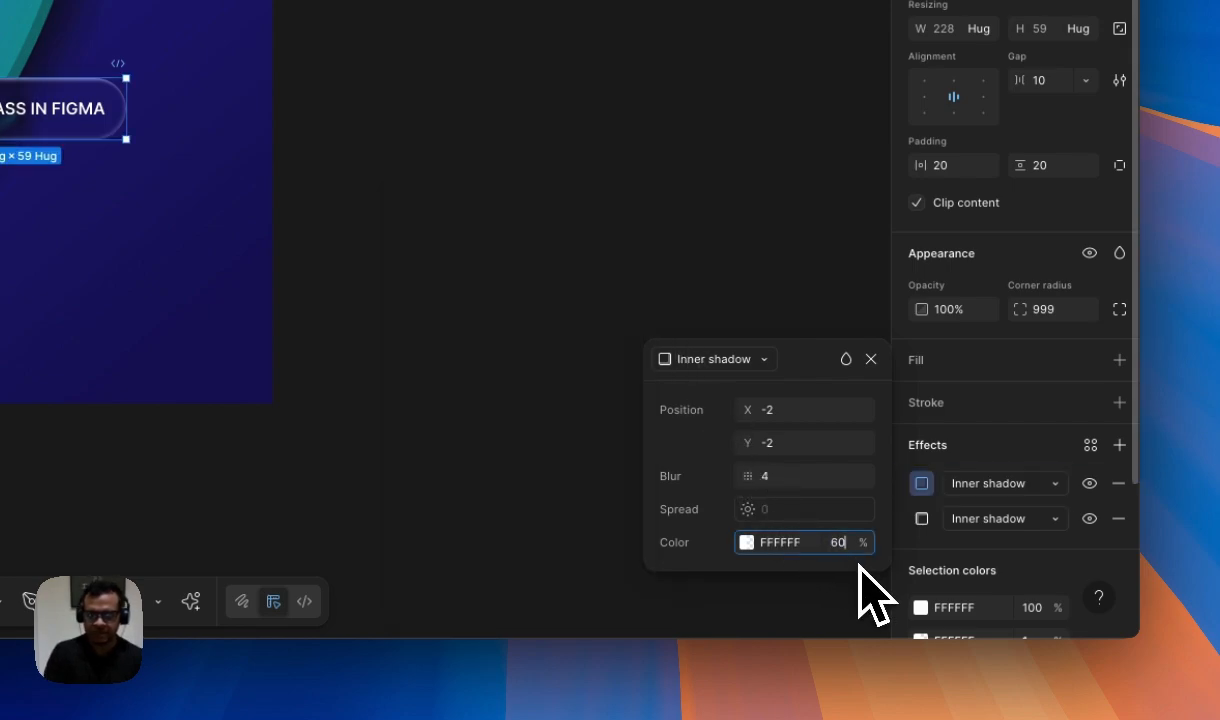
text(60)
click(871, 359)
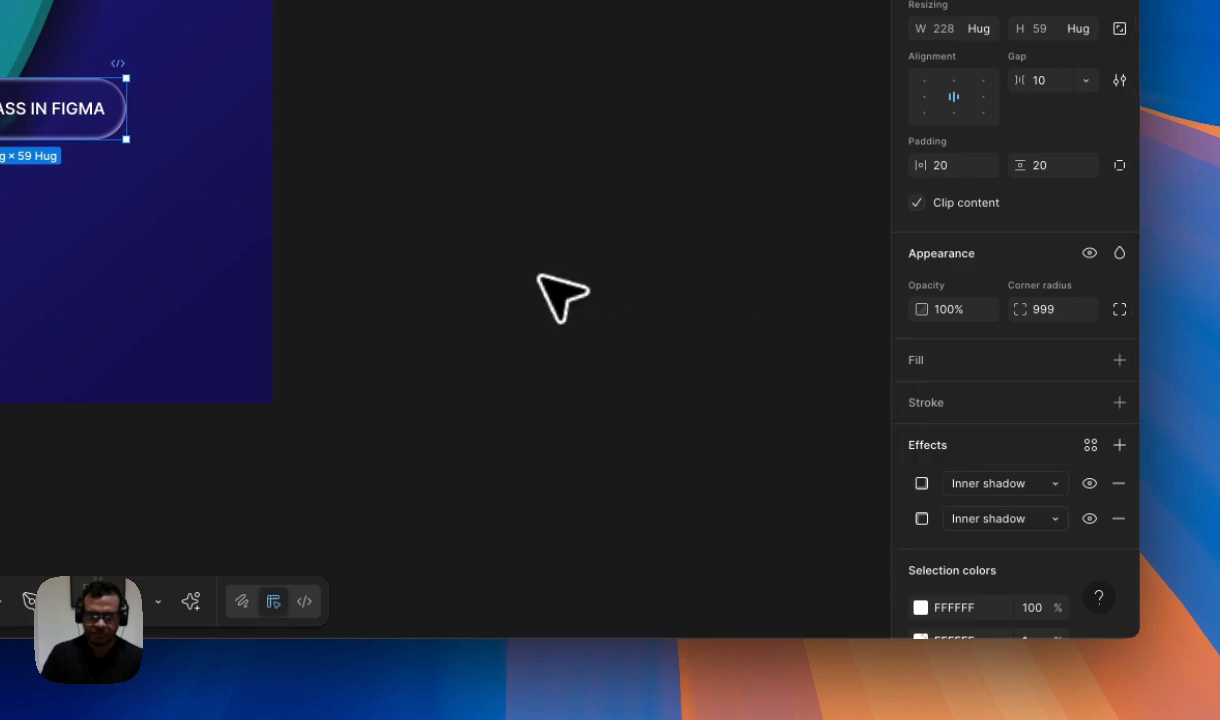
click(563, 297)
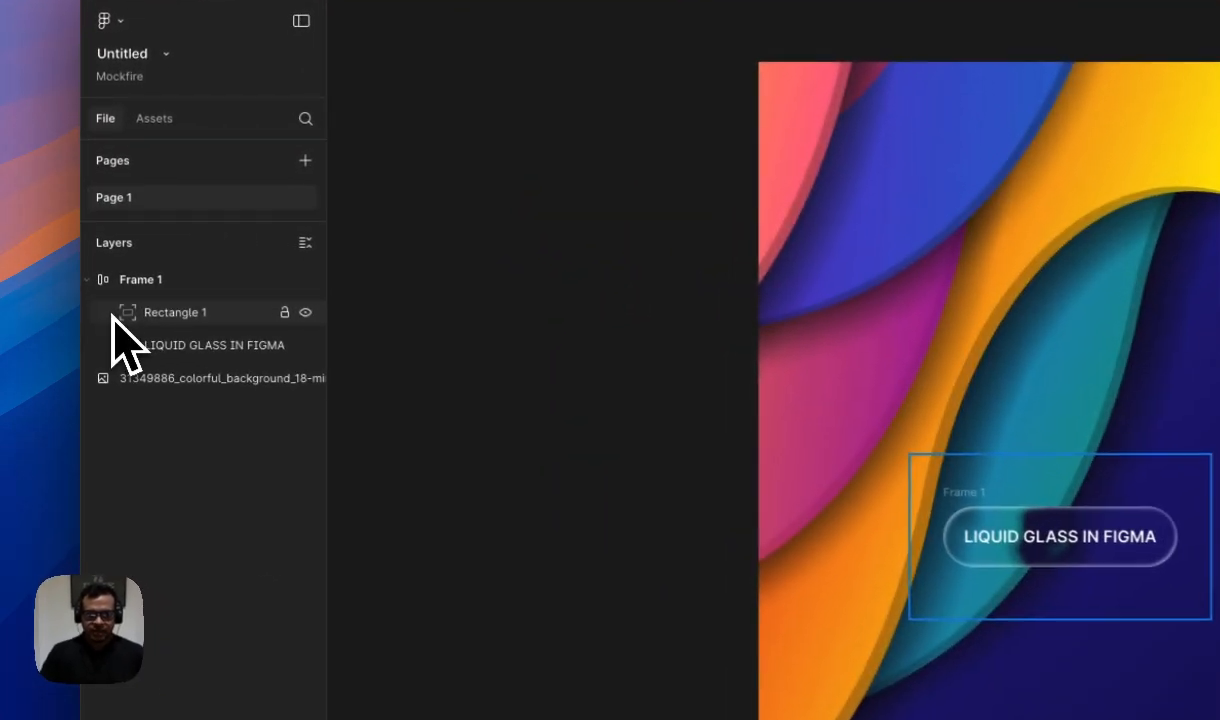
Set the blend mode of Rectangle 1's white fill to Plus lighter.
click(107, 258)
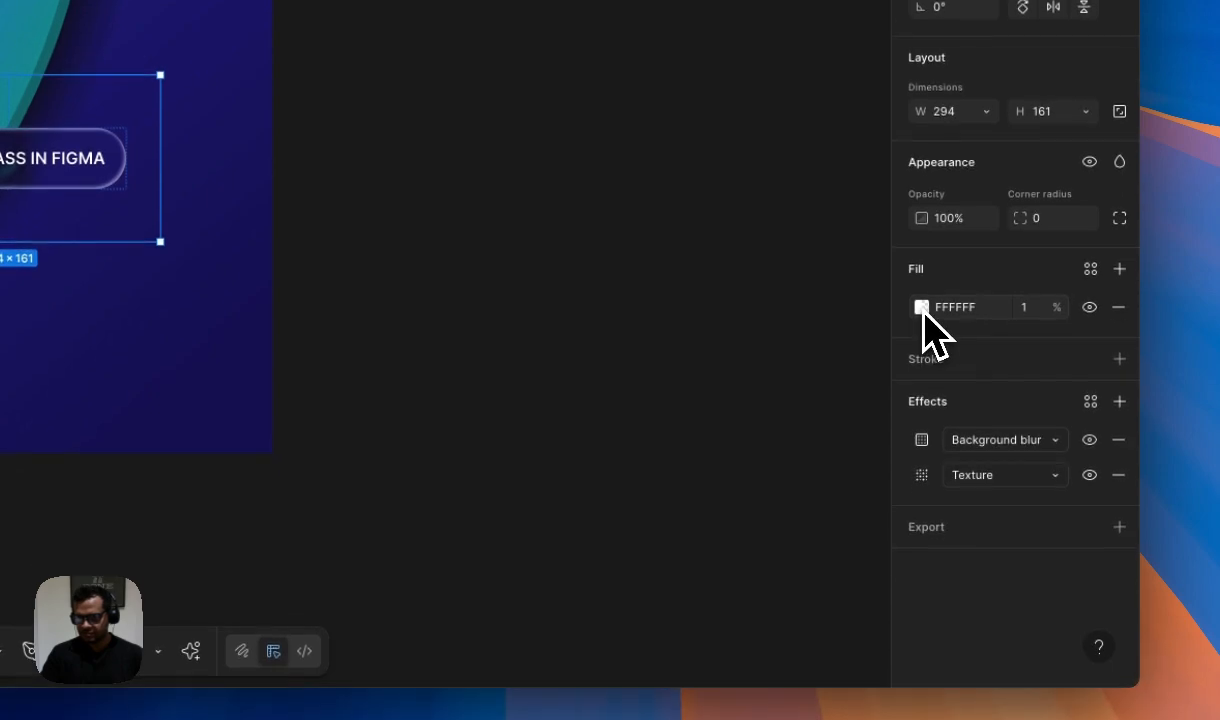
click(921, 307)
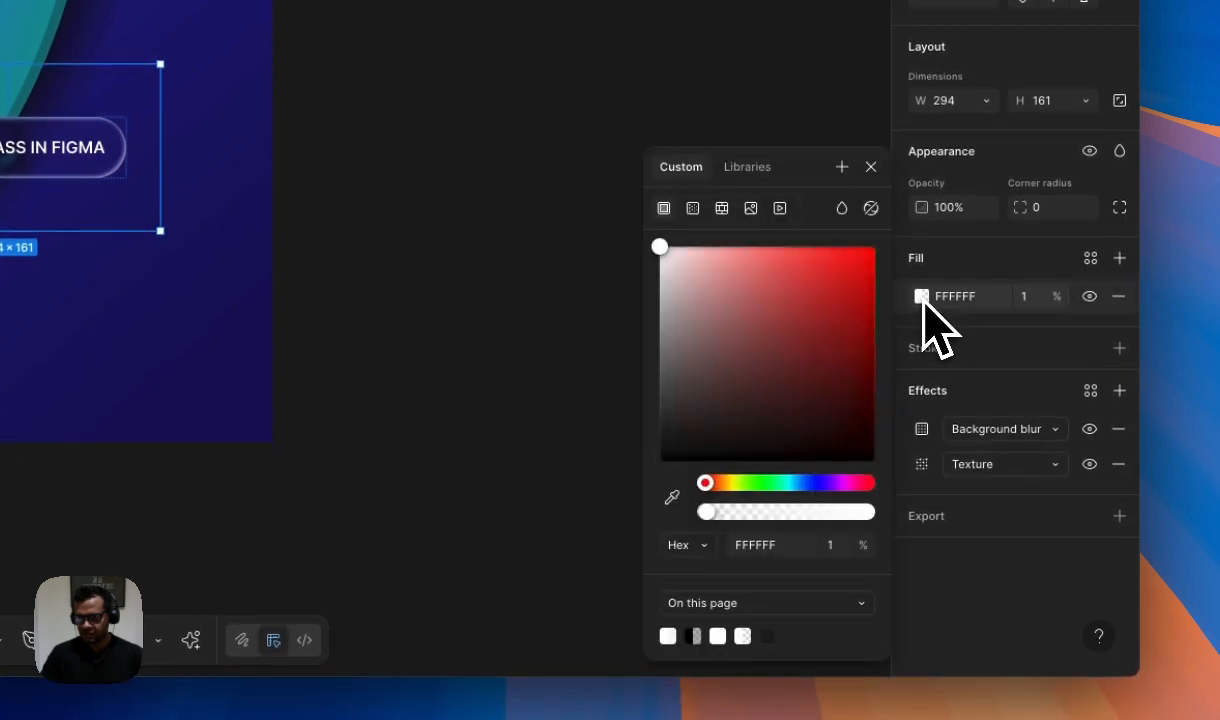
click(842, 212)
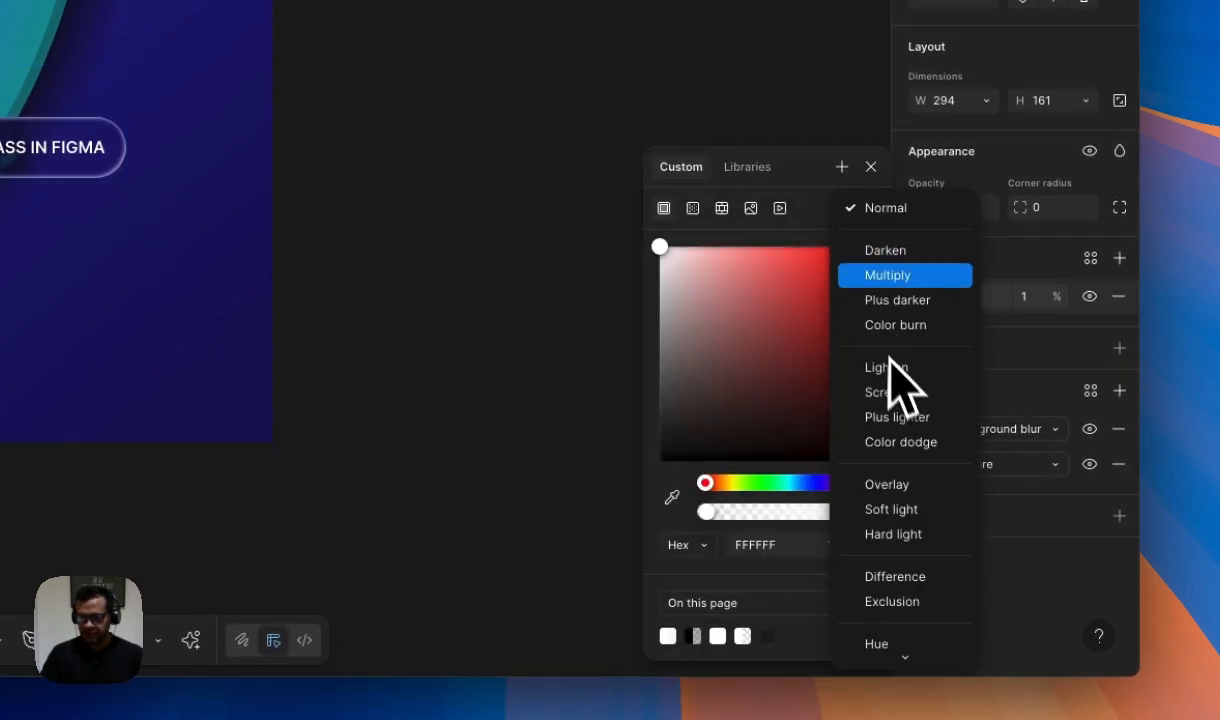
click(905, 419)
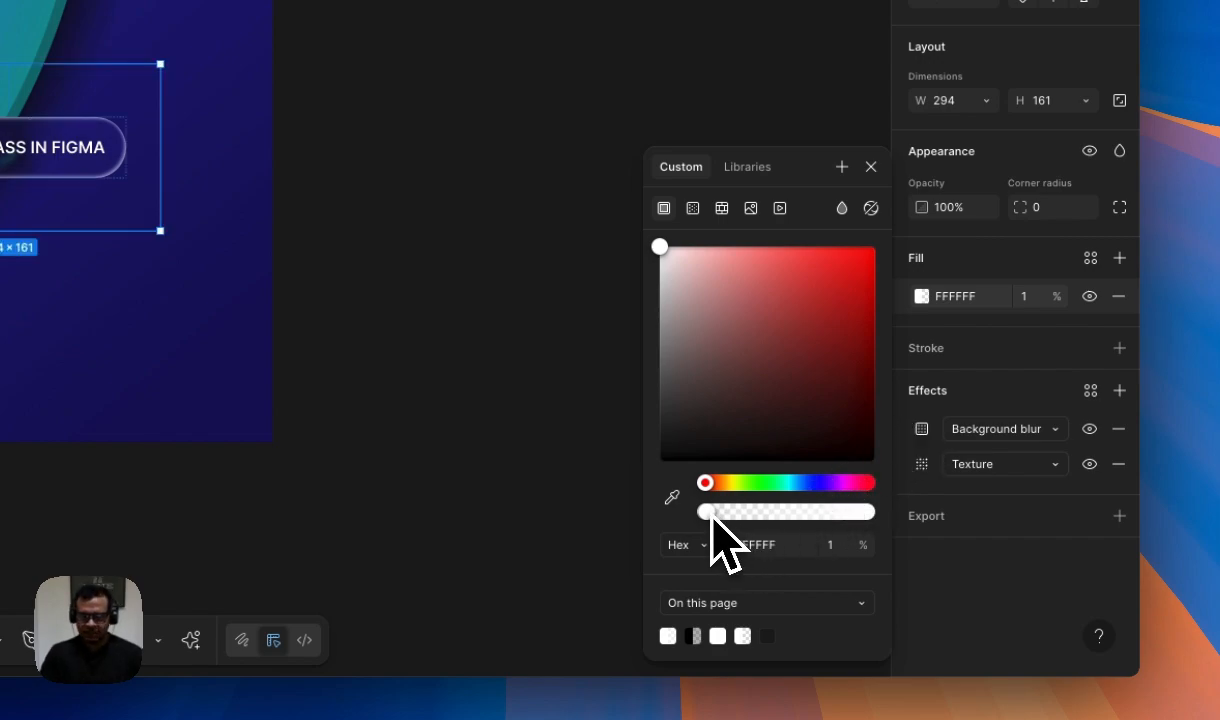
Set the opacity of Rectangle 1's white fill to 15% and close the color settings.
drag(711, 514, 727, 515)
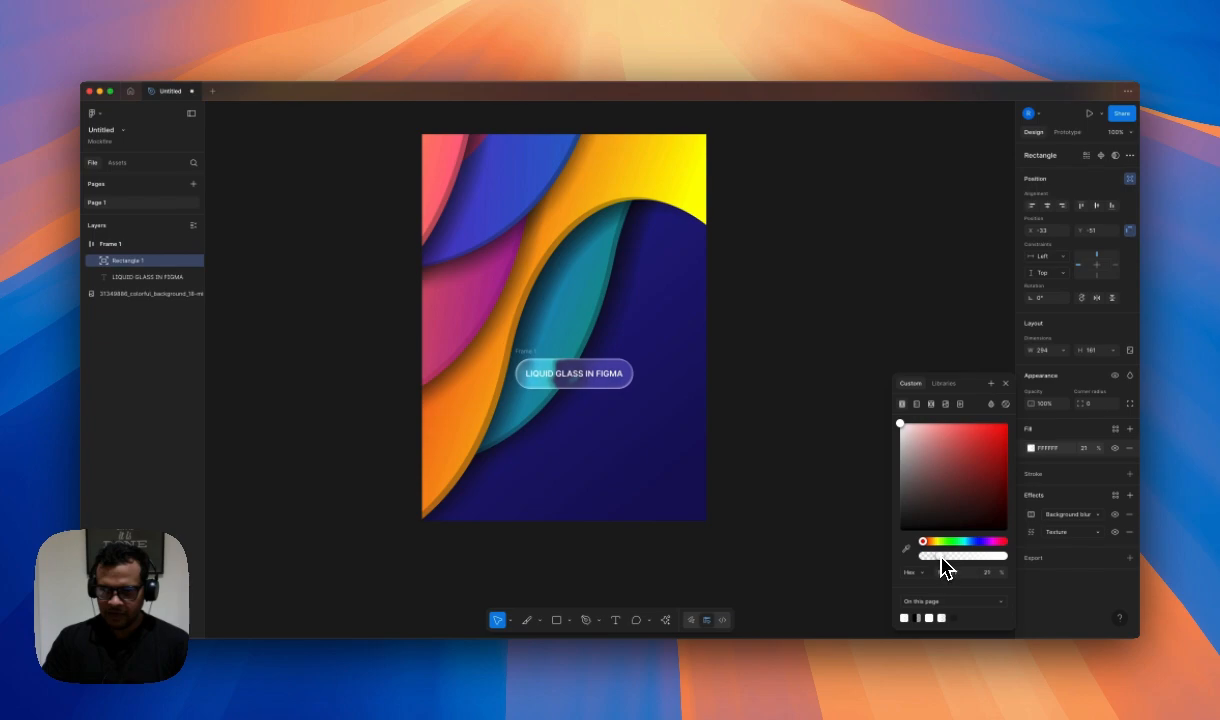
drag(940, 568, 938, 568)
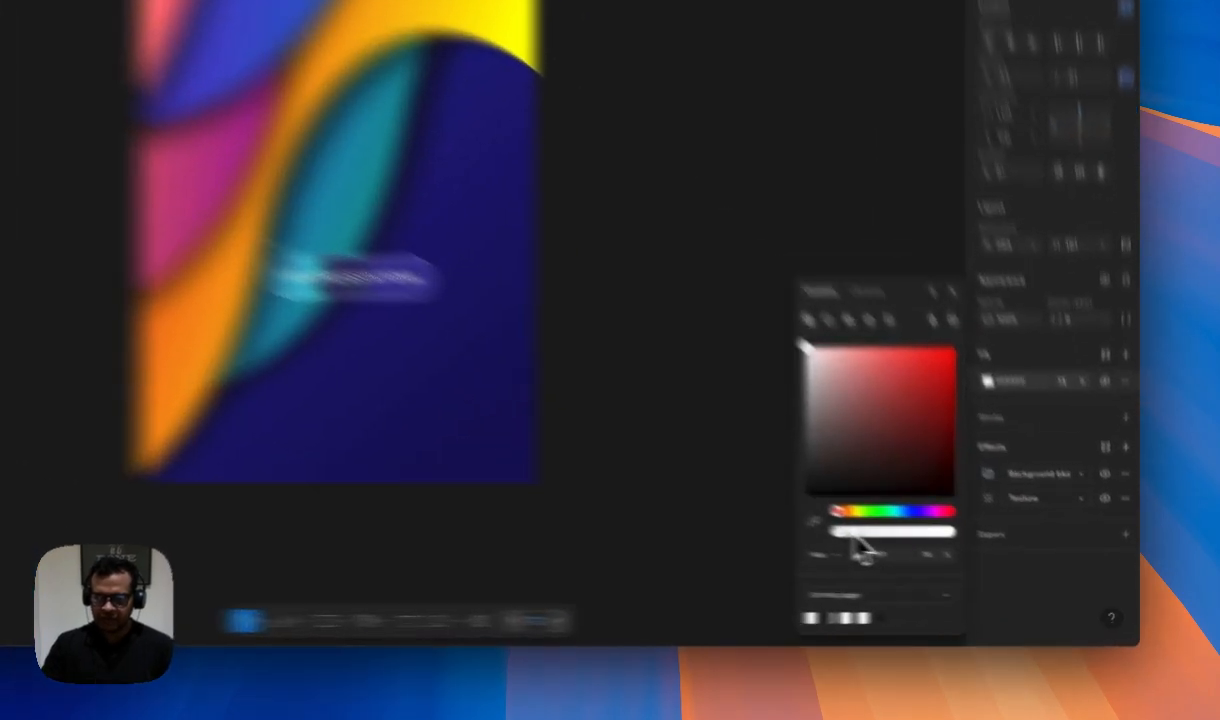
click(986, 572)
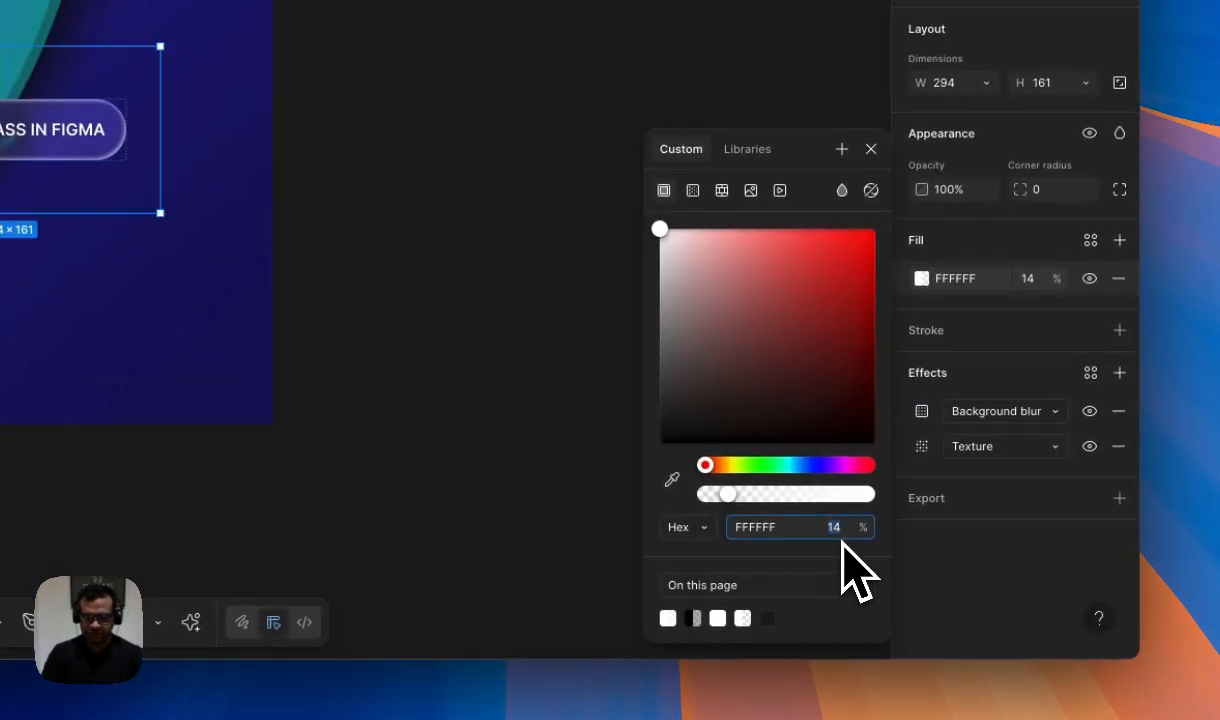
text(15)
key(Return)
click(871, 149)
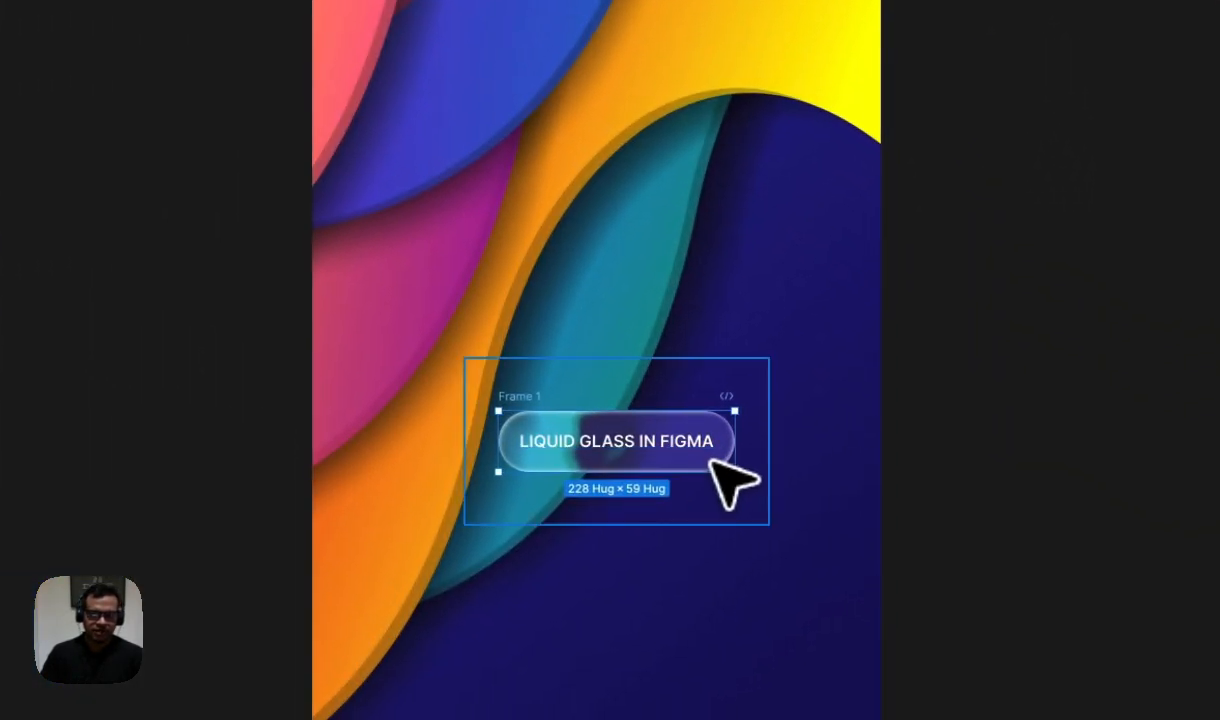
Move Frame 1 slightly down over the teal and dark blue areas of the background to check the glass effect.
mouse_move(688, 450)
mouse_down()
mouse_move(624, 368)
mouse_move(727, 286)
mouse_move(777, 271)
mouse_move(781, 218)
mouse_move(719, 191)
mouse_move(664, 199)
mouse_move(625, 245)
mouse_move(629, 452)
mouse_move(645, 507)
mouse_move(697, 512)
mouse_up()
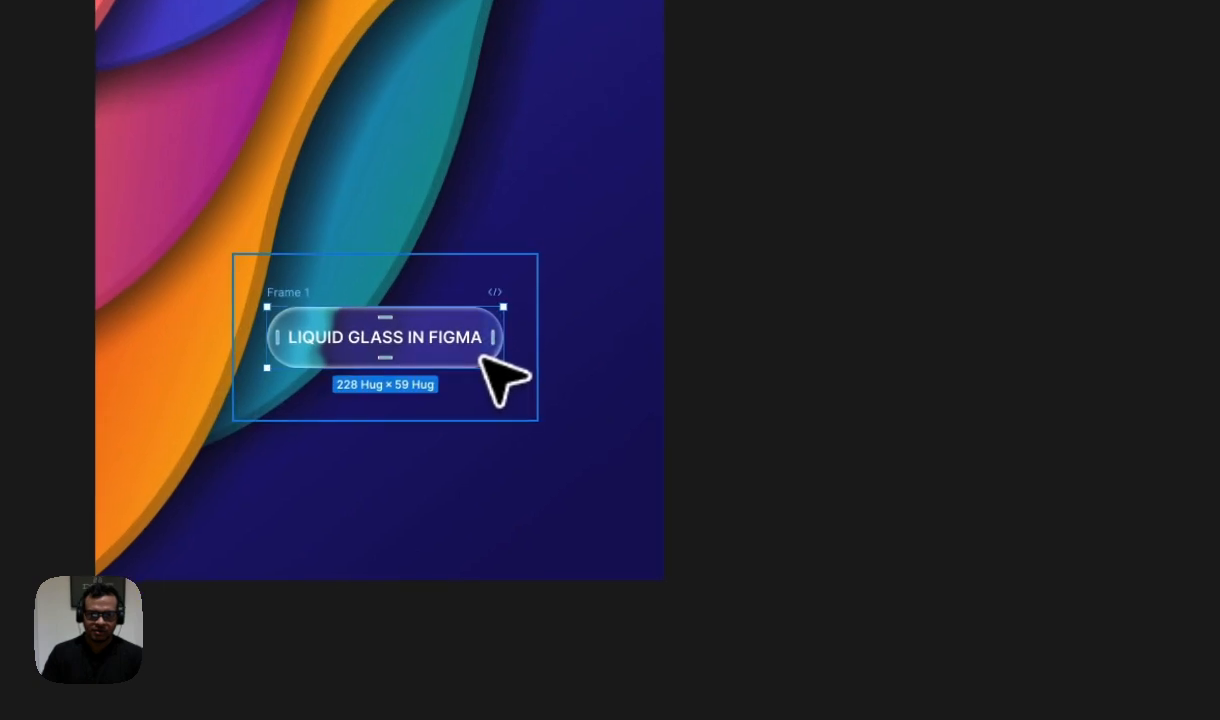